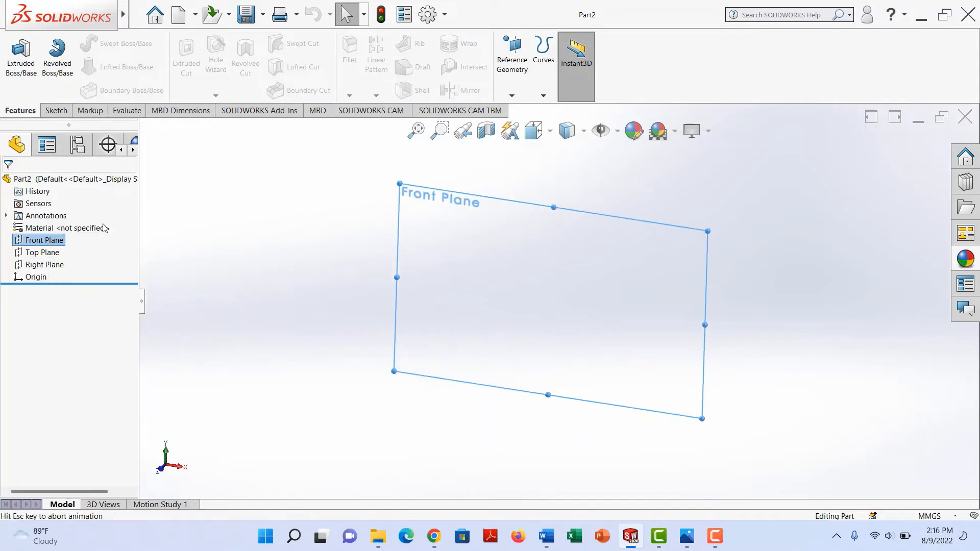
- Start a sketch on the Front Plane and draw a circle about 103 mm in diameter centered on the origin
right_click(54, 238)
left_click(64, 224)
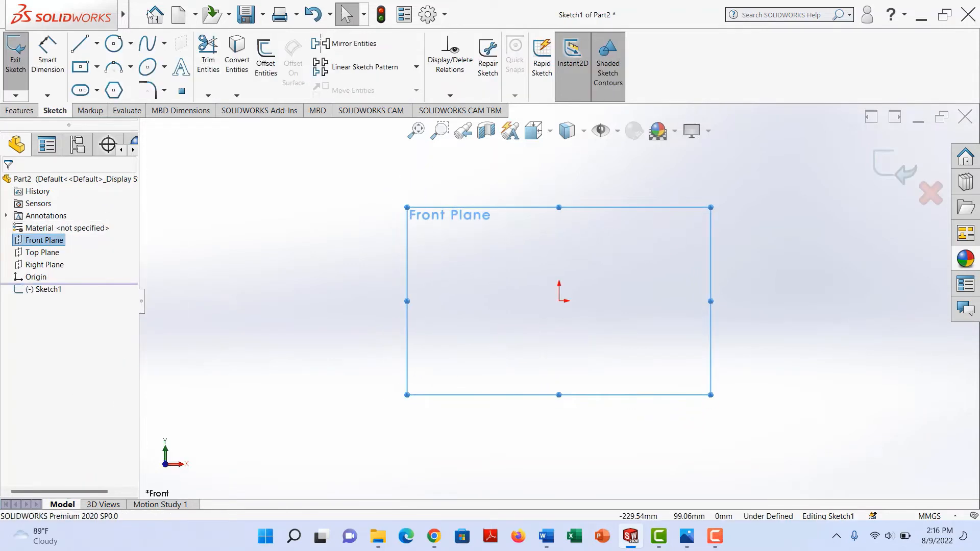
left_click(113, 43)
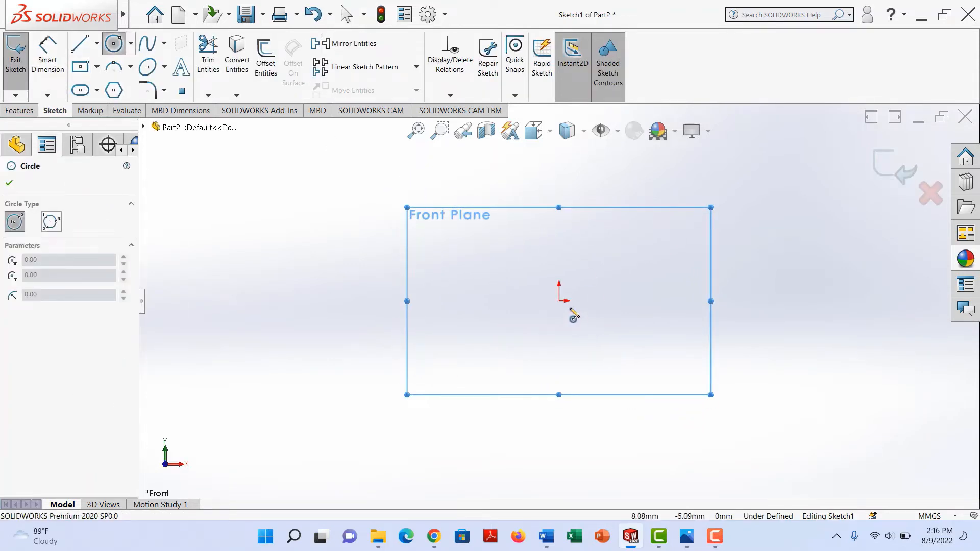
left_click(560, 300)
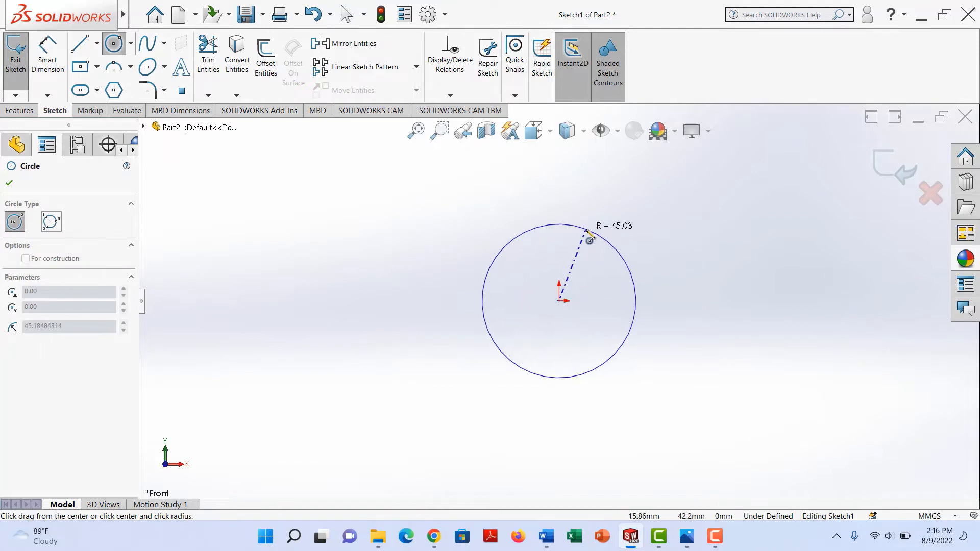
left_click(569, 213)
- Dimension the circle's diameter and set it to 4 in
left_click(47, 57)
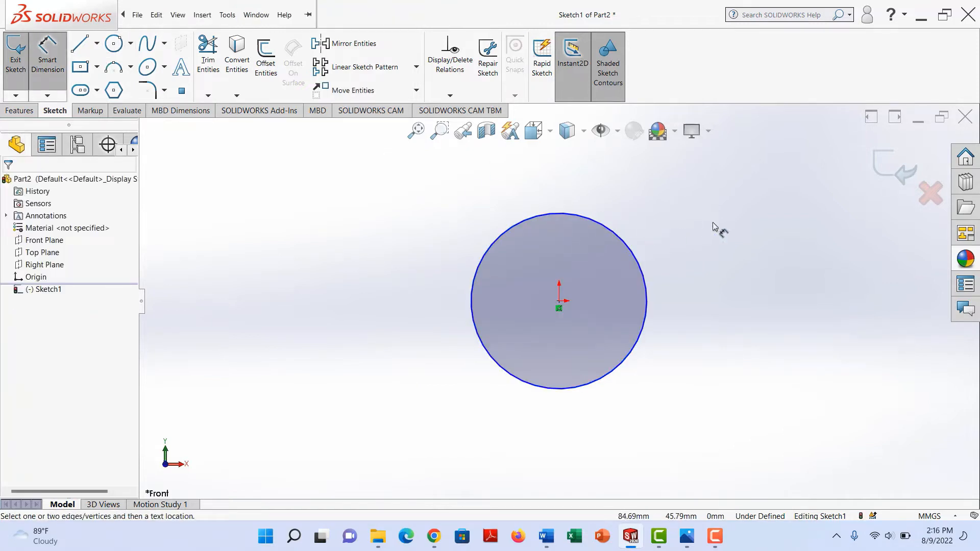
left_click(645, 275)
left_click(687, 261)
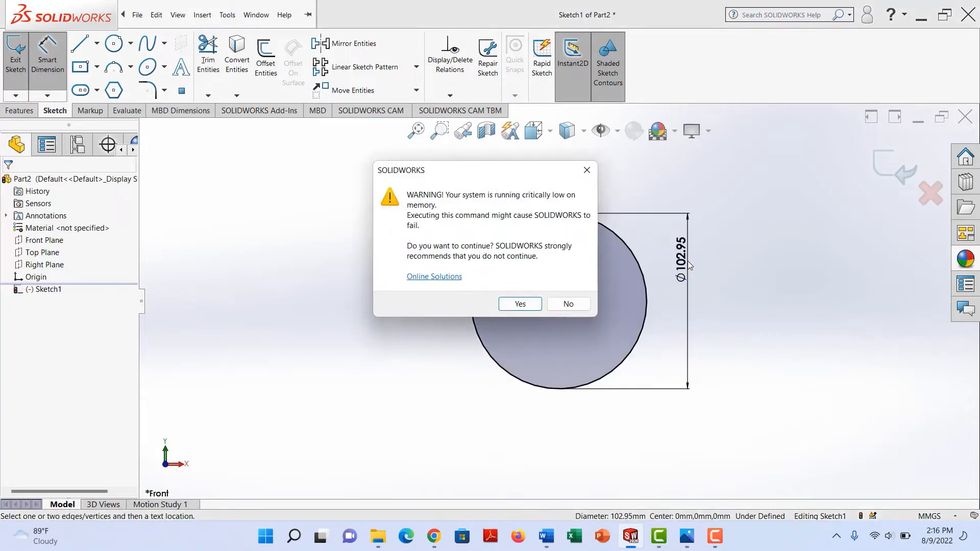
left_click(574, 305)
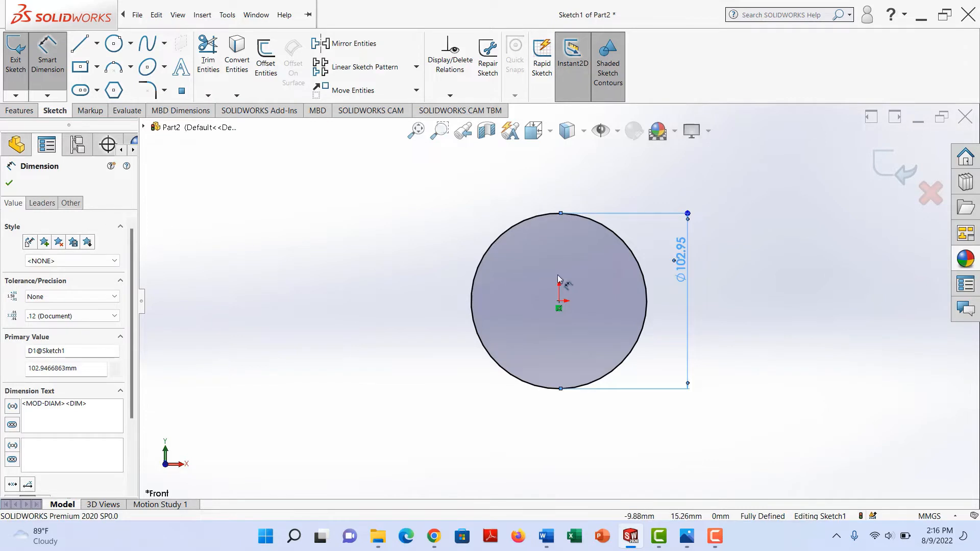
double_click(686, 261)
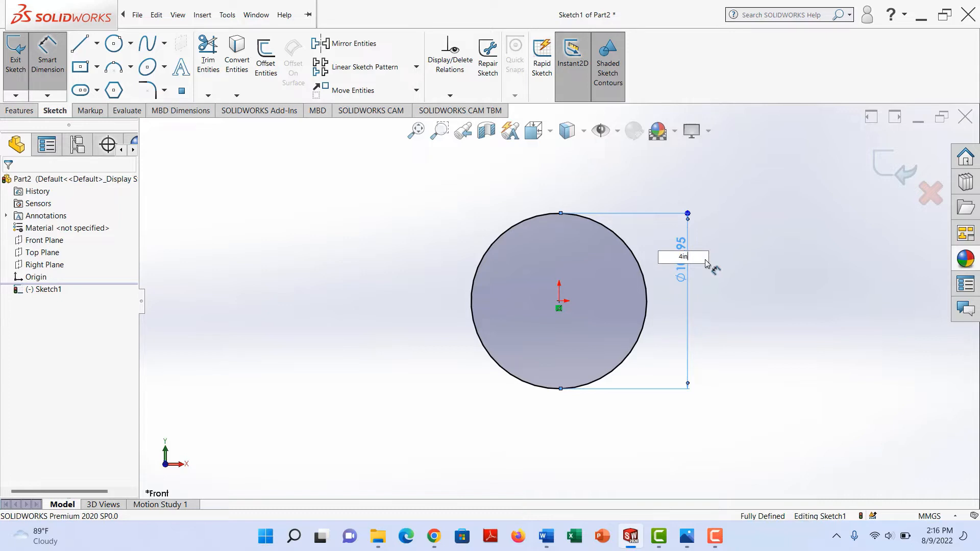
type("4in")
key("Return")
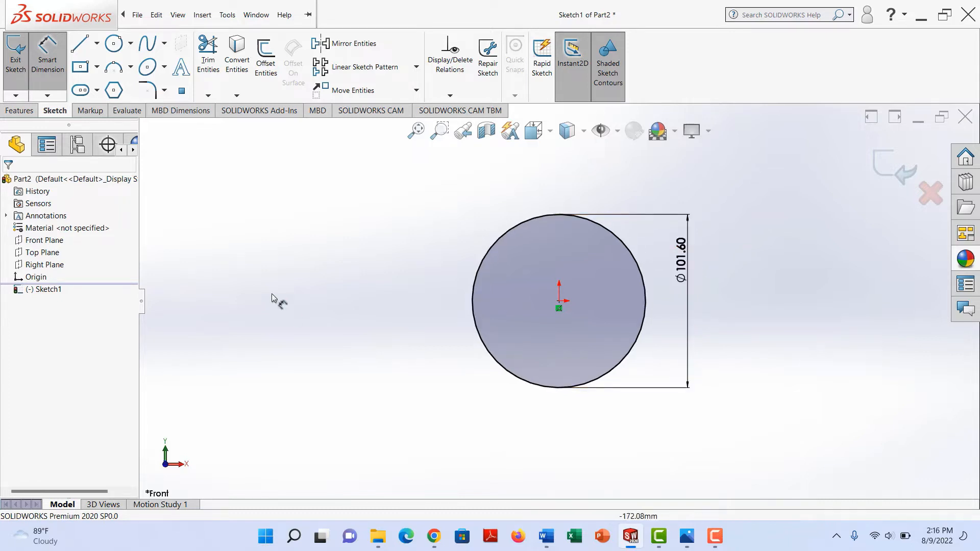
- Draw a vertical centerline from the origin down to the lowest point of the circle
left_click(97, 44)
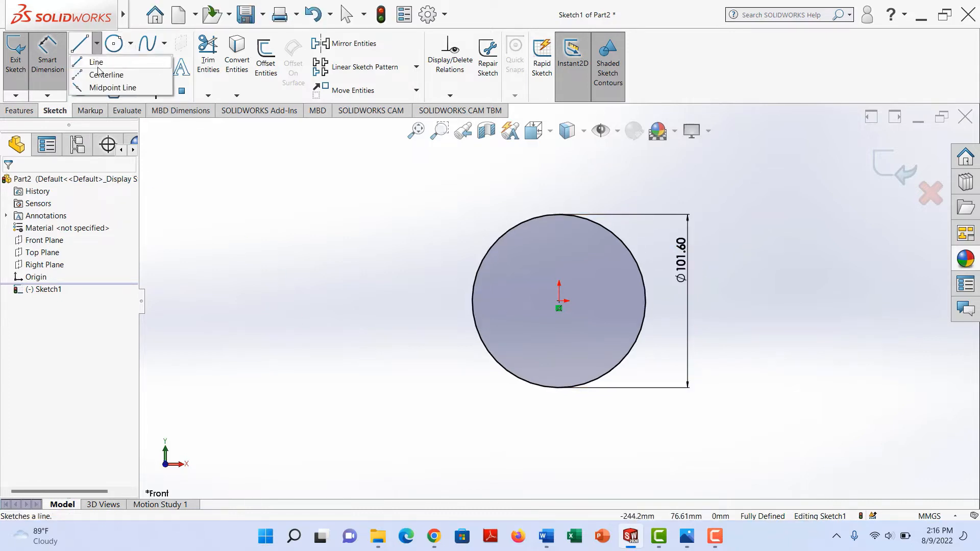
left_click(102, 74)
left_click(534, 305)
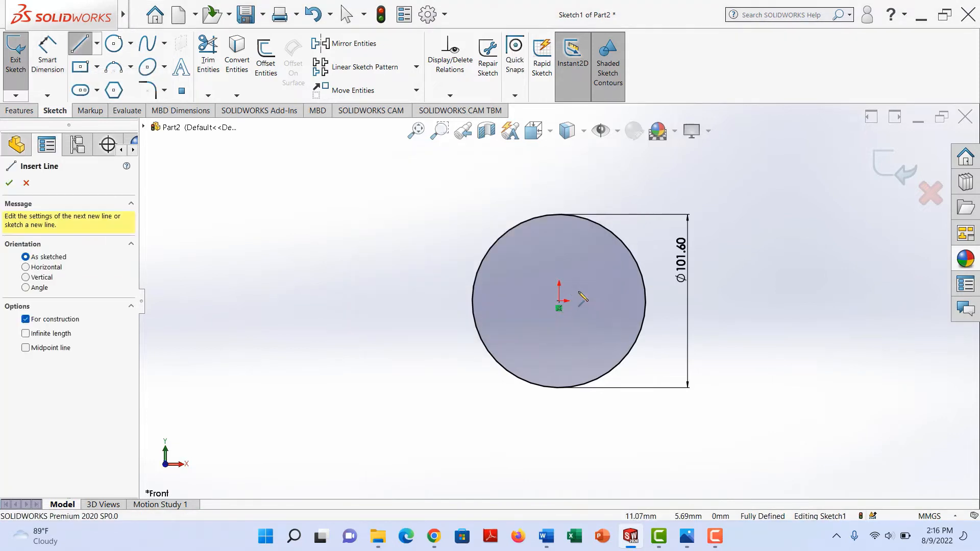
left_click(559, 302)
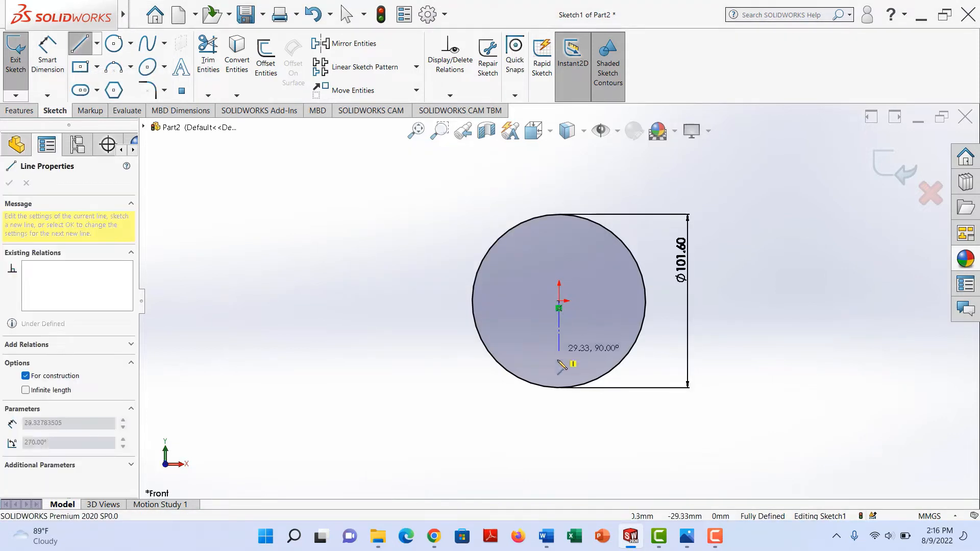
left_click(560, 387)
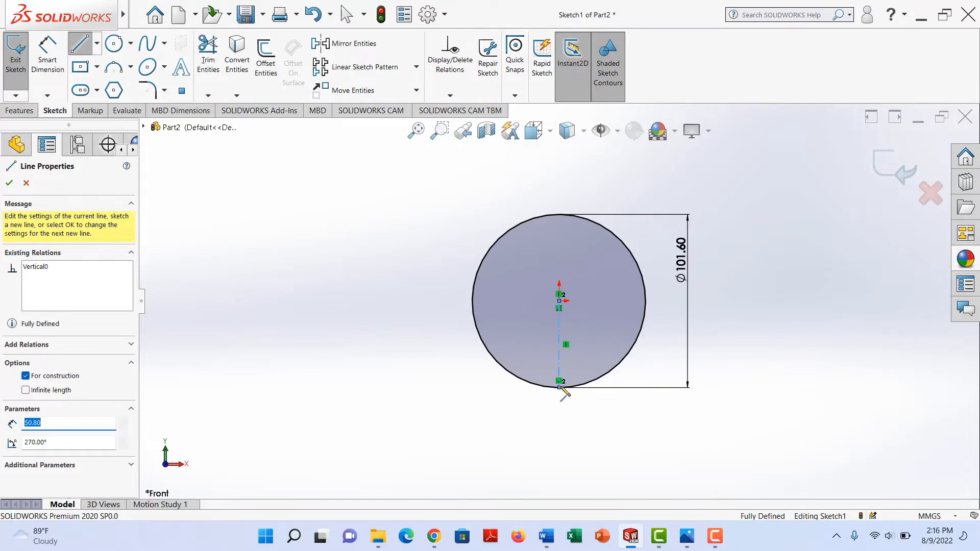
right_click(563, 349)
left_click(566, 352)
scroll(563, 355, "down", 3)
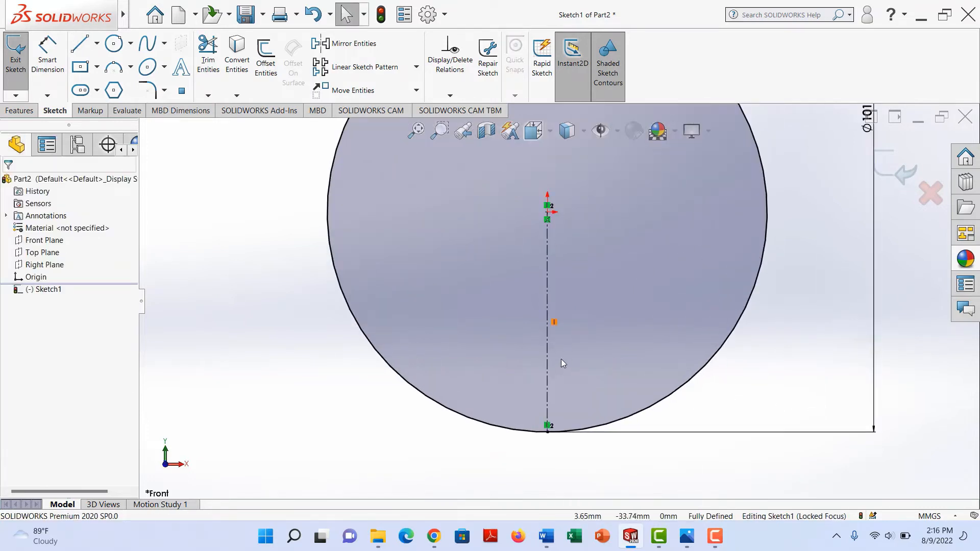
left_click(546, 335)
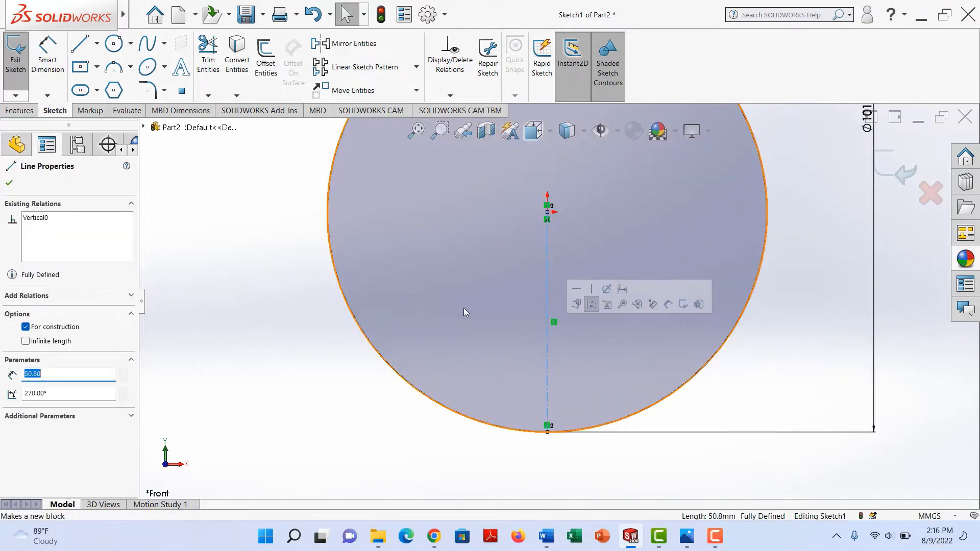
scroll(335, 251, "up", 2)
scroll(332, 254, "up", 1)
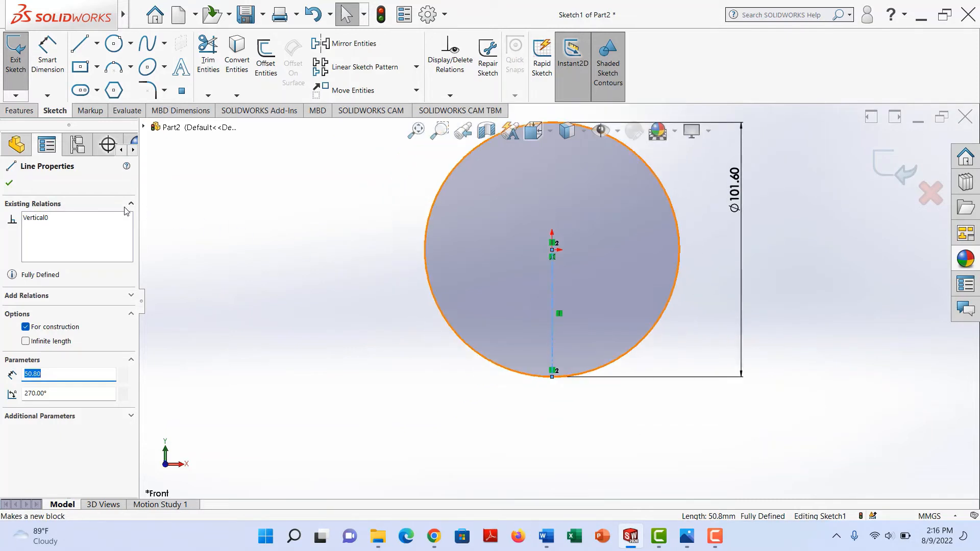
left_click(11, 184)
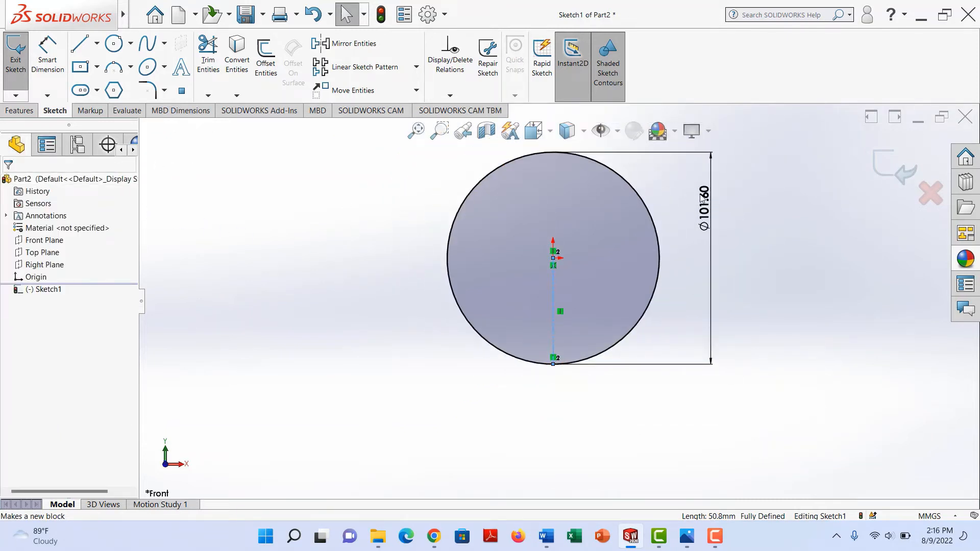
- Exit the sketch containing the circle and centerline
left_click(11, 109)
left_click(512, 96)
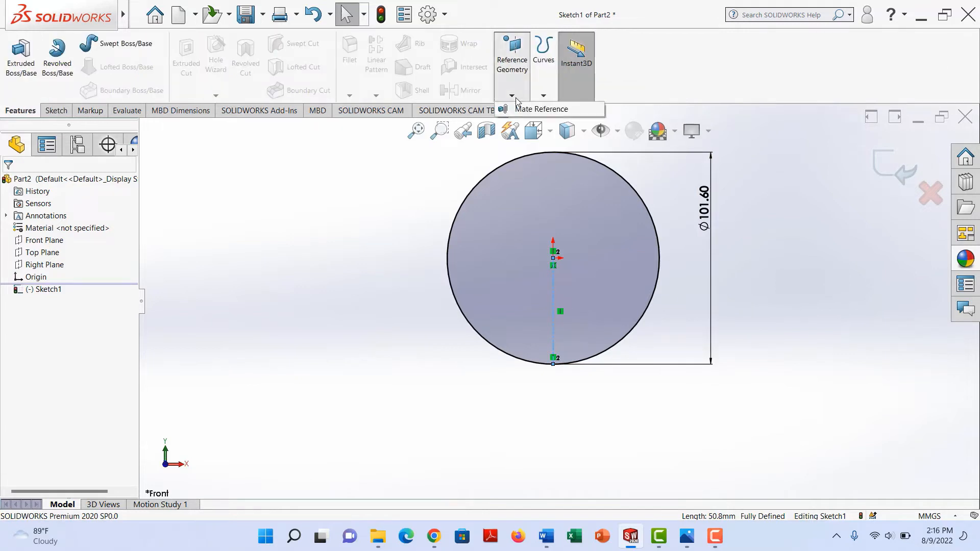
left_click(511, 95)
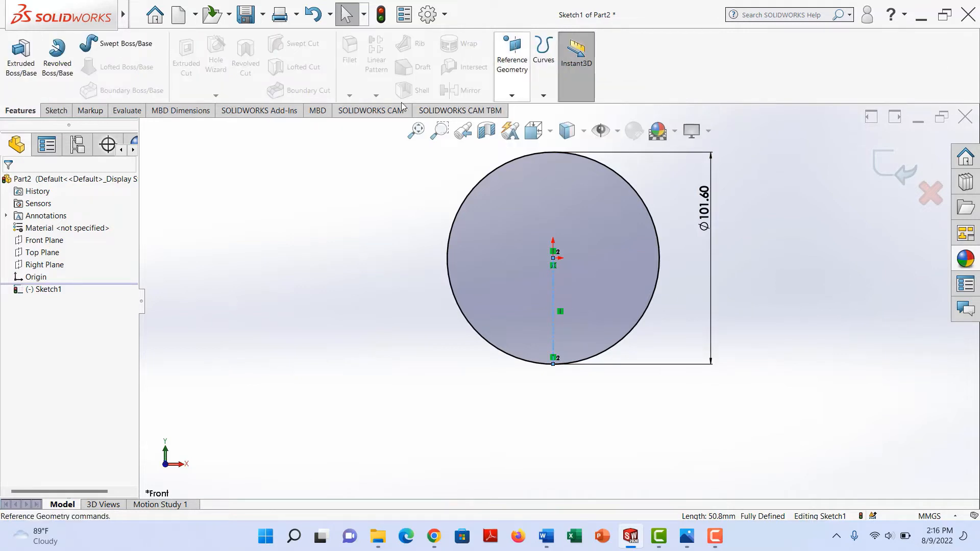
left_click(886, 161)
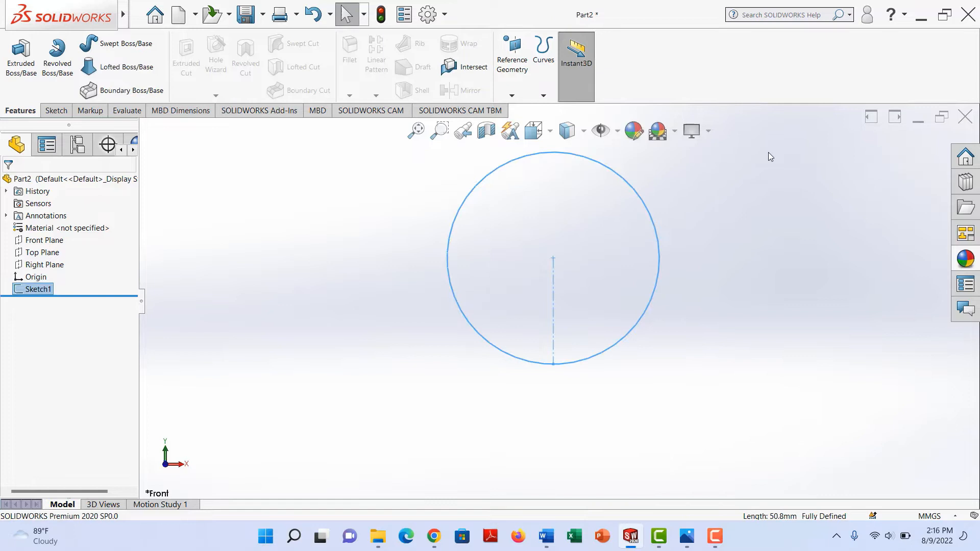
- Create a reference plane offset 6 in (152.40 mm) from the Front Plane
left_click(512, 96)
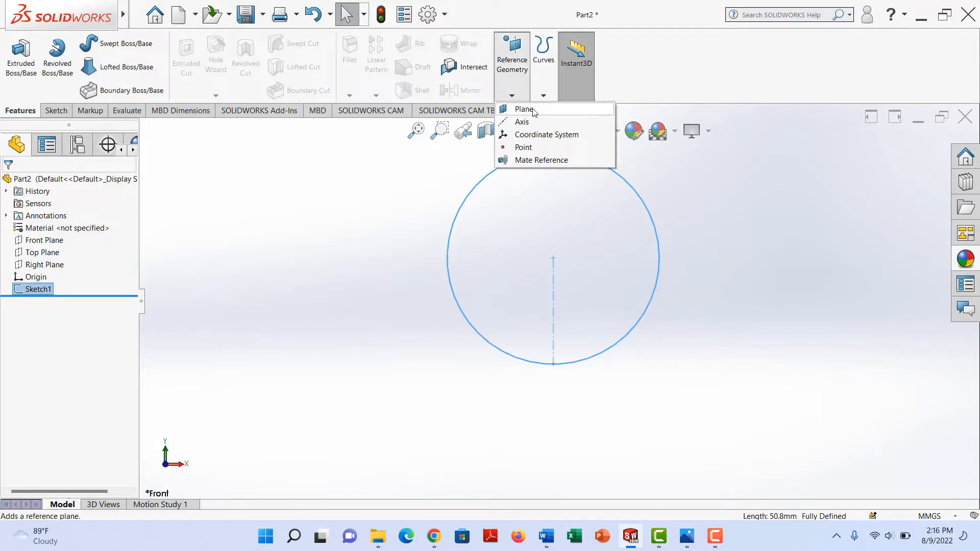
left_click(524, 109)
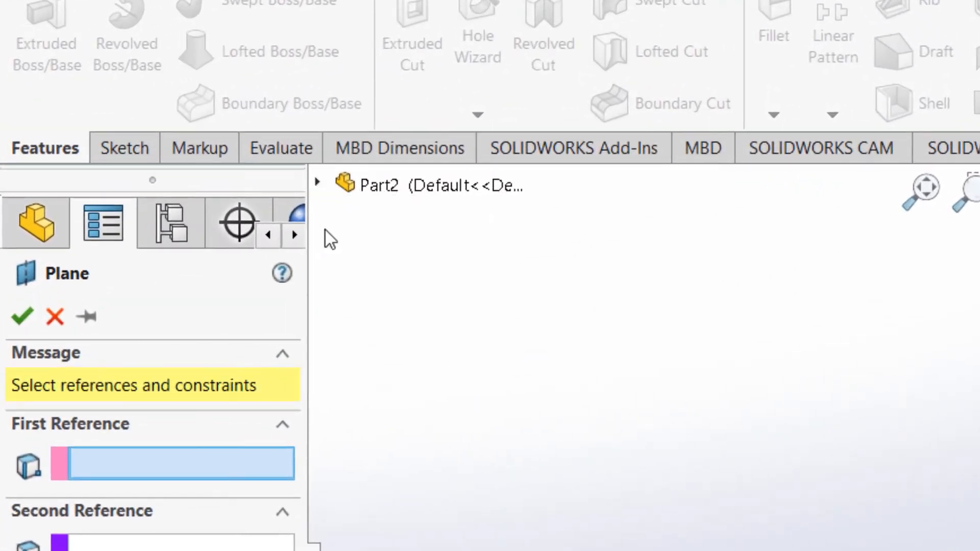
left_click(317, 183)
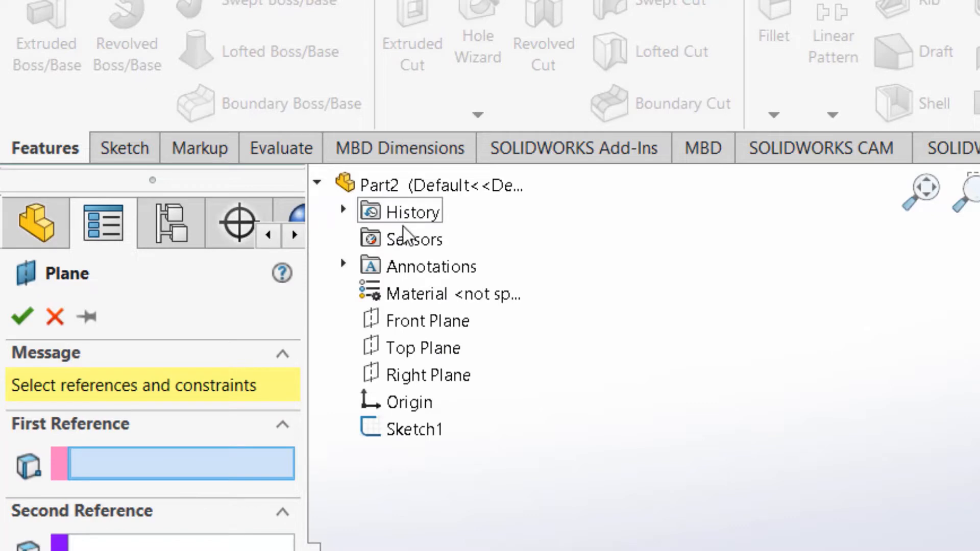
left_click(425, 322)
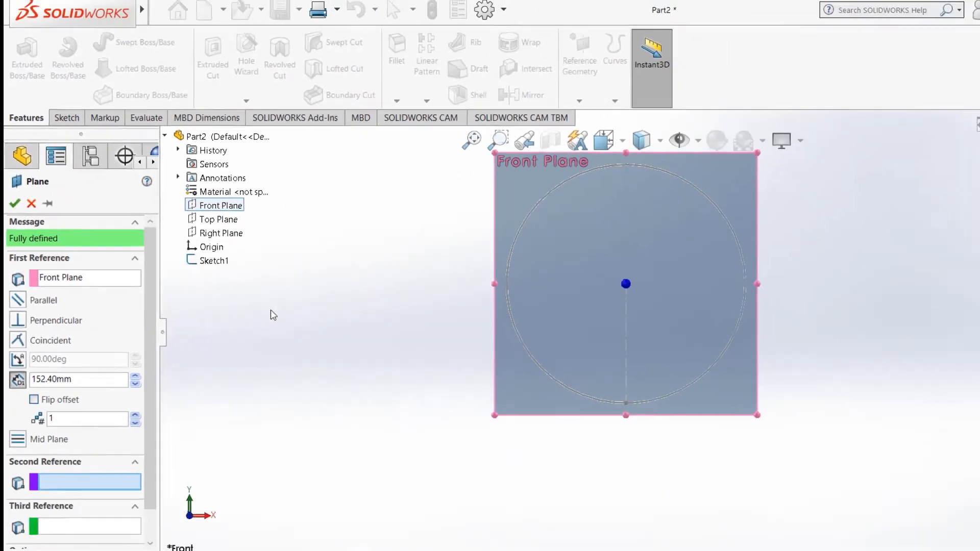
middle_click_drag(482, 501, 564, 510)
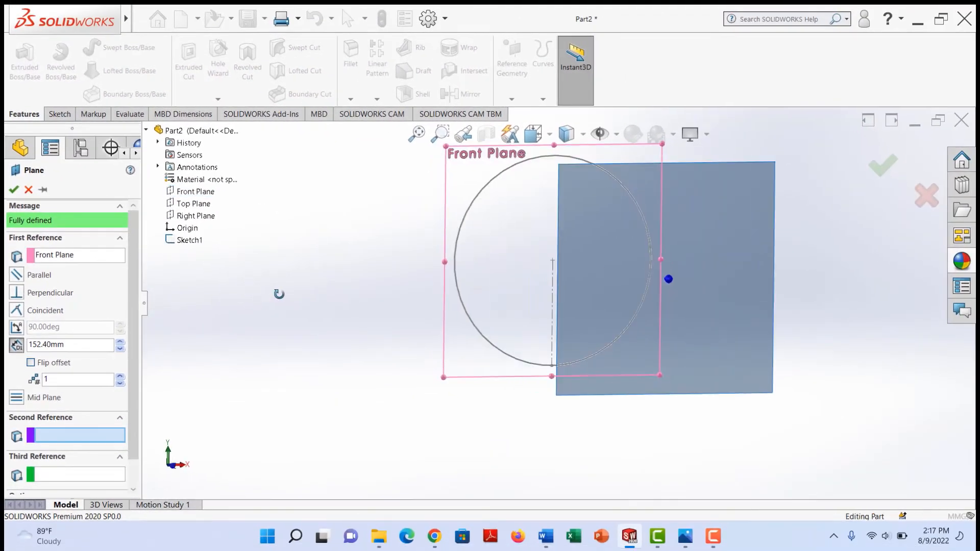
mouse_move(279, 294)
middle_mouse_down()
mouse_move(315, 302)
mouse_move(294, 297)
middle_mouse_up()
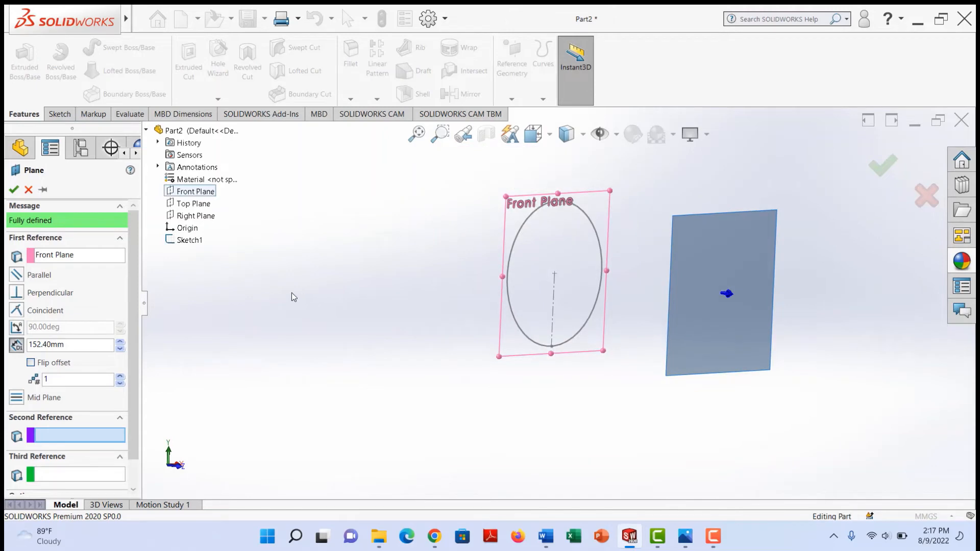
left_click(99, 345)
type("6")
left_click(13, 190)
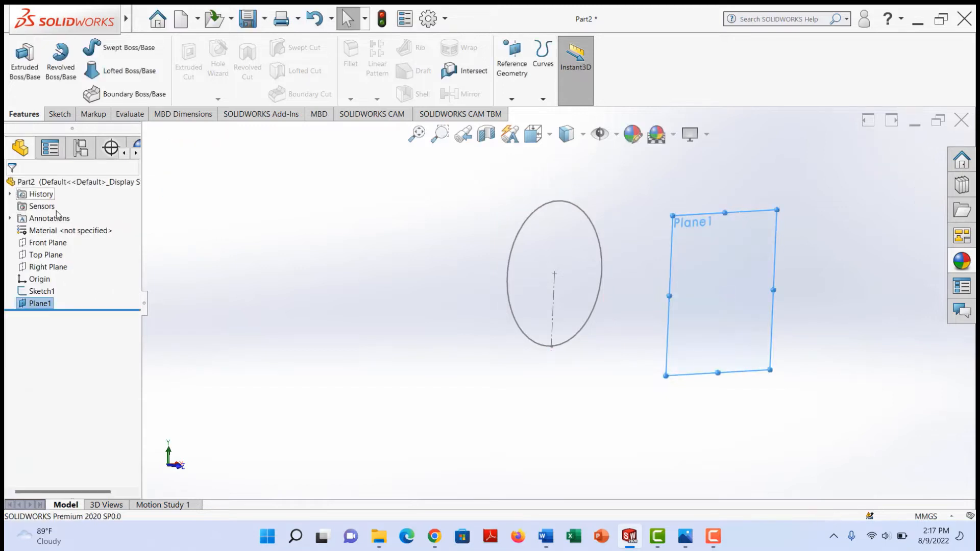
- Orient the model to the front view and start a sketch on the new offset plane
scroll(559, 302, "up", 2)
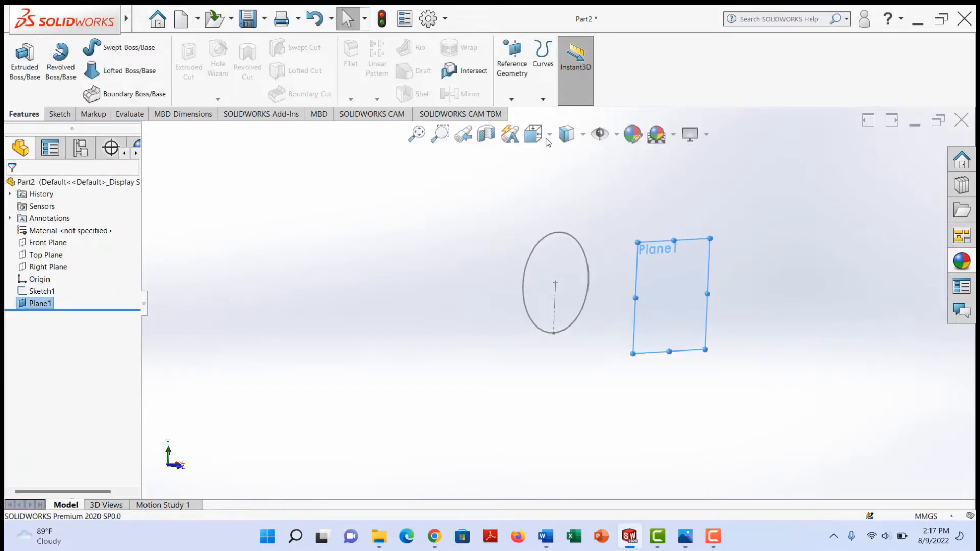
left_click(550, 136)
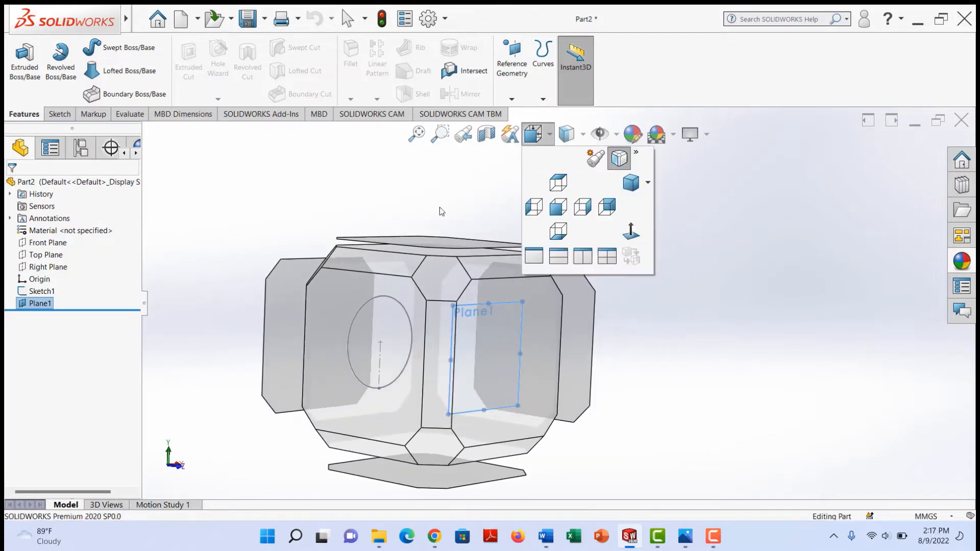
left_click(549, 134)
left_click(558, 206)
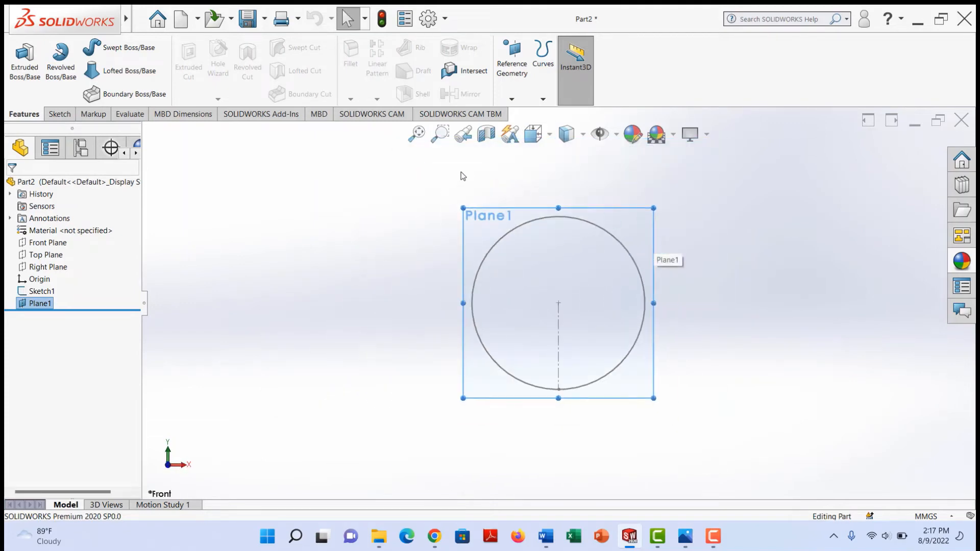
right_click(499, 215)
left_click(525, 199)
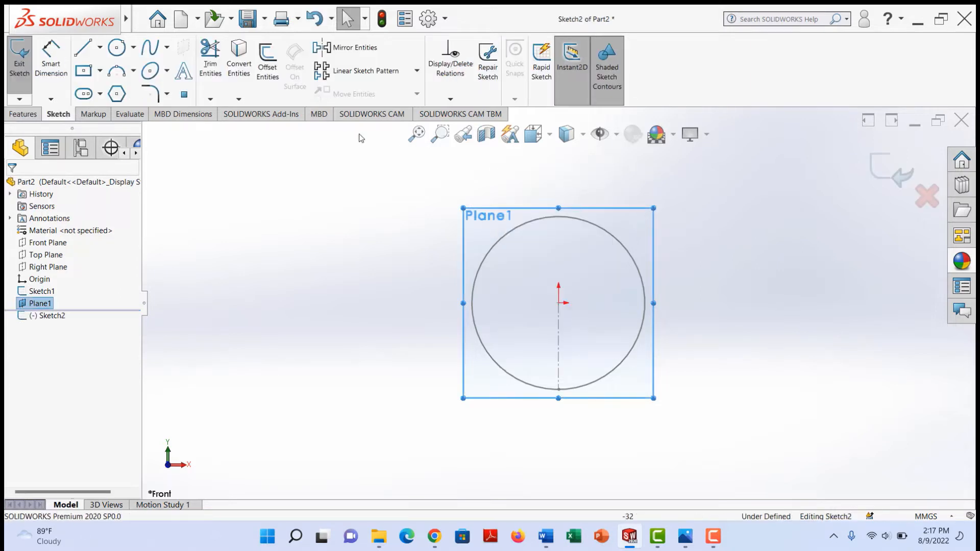
- Draw a vertical centerline on the offset plane from the origin to the lowest point of the first sketch's circle
left_click(100, 48)
left_click(109, 75)
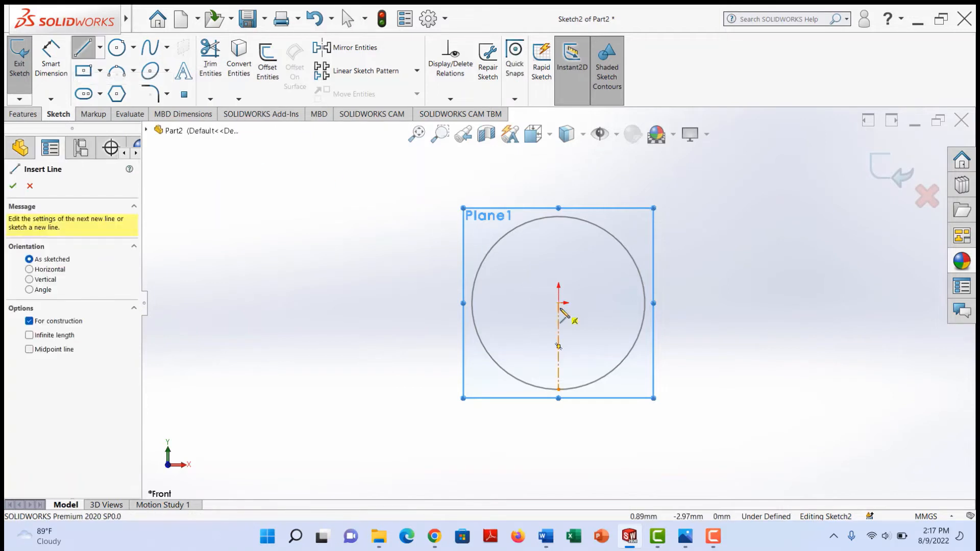
left_click(559, 303)
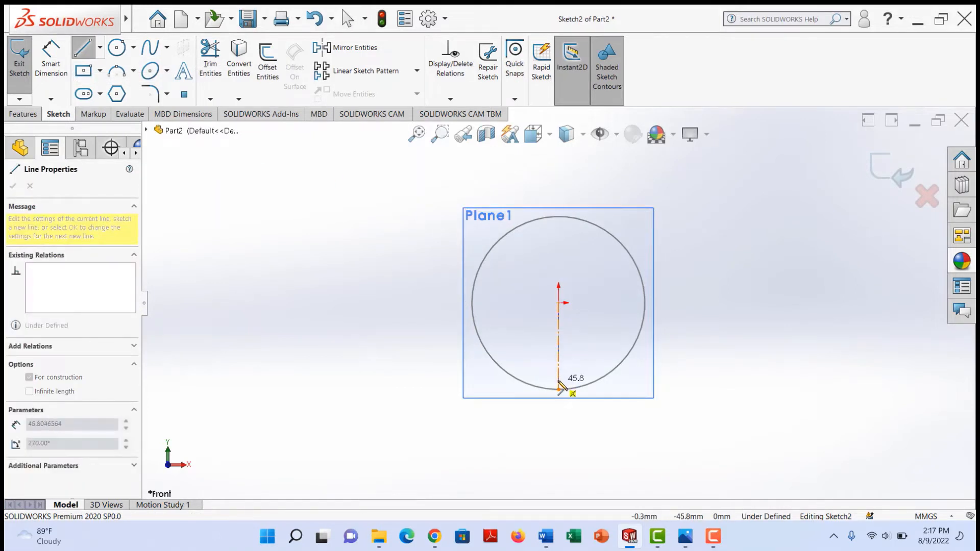
left_click(558, 390)
right_click(558, 389)
left_click(581, 397)
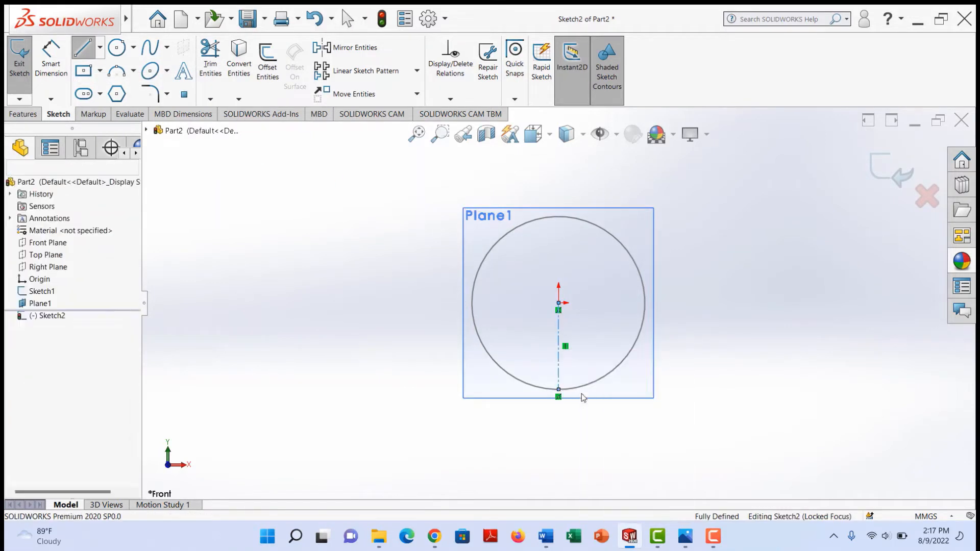
middle_click_drag(406, 363, 474, 374)
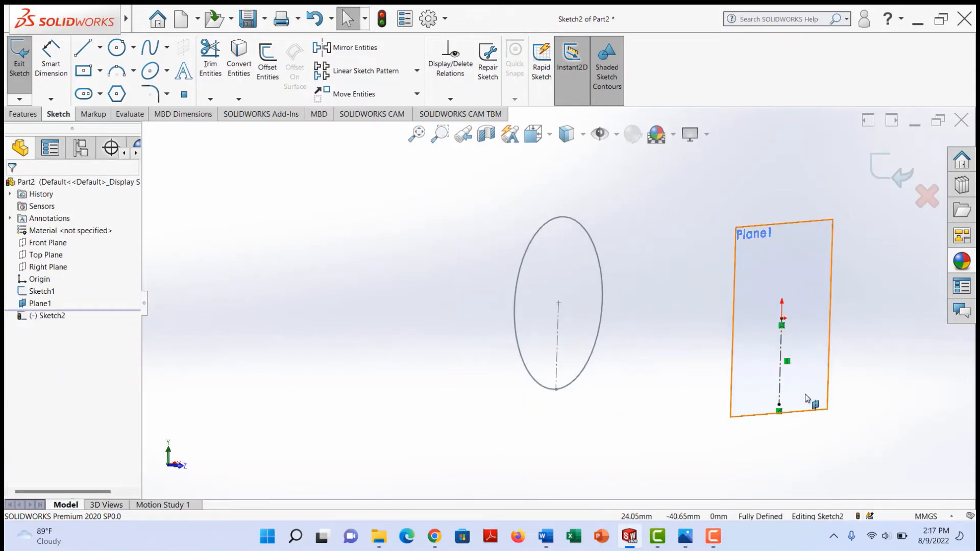
middle_click_drag(852, 369, 791, 372)
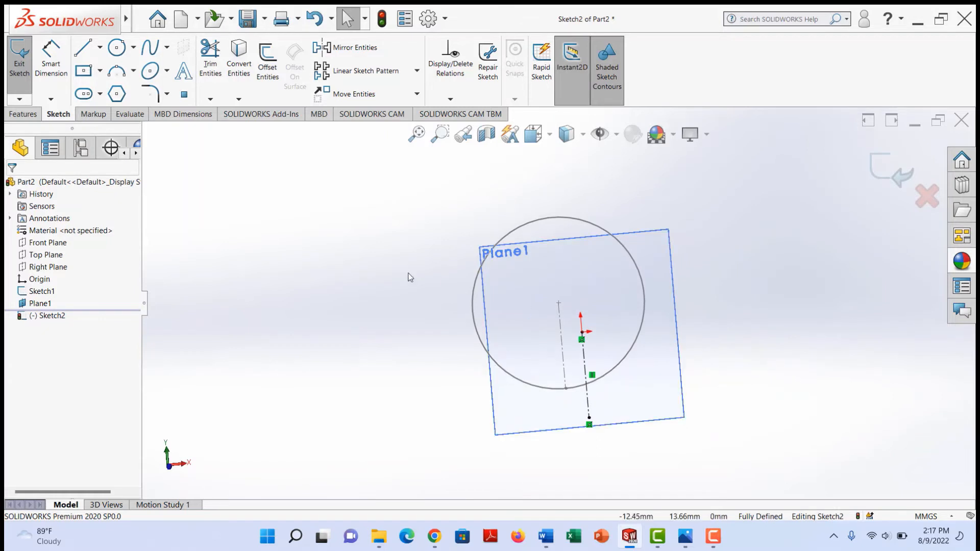
- Sketch a circle of about 25.5 mm radius on the offset plane, centred on the midpoint of its vertical centerline
left_click(116, 48)
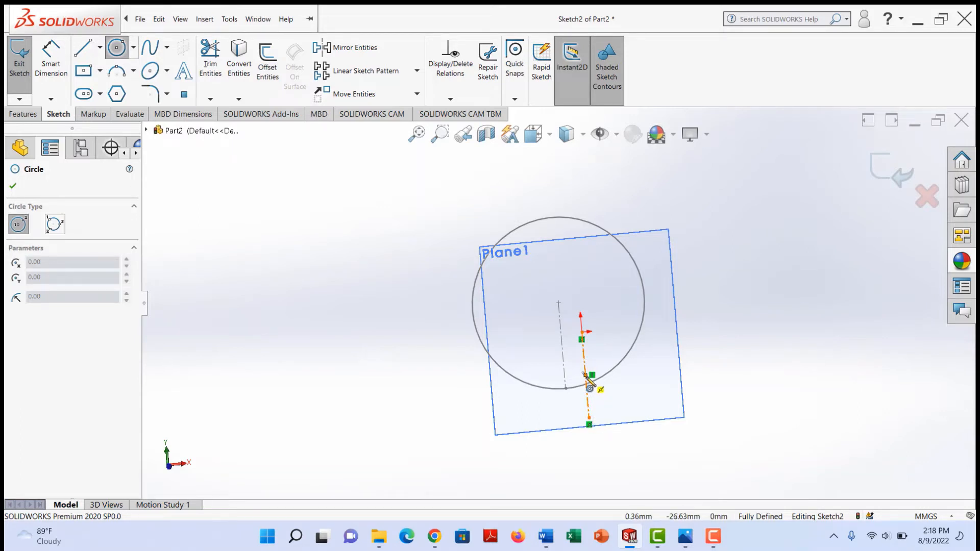
left_click(585, 375)
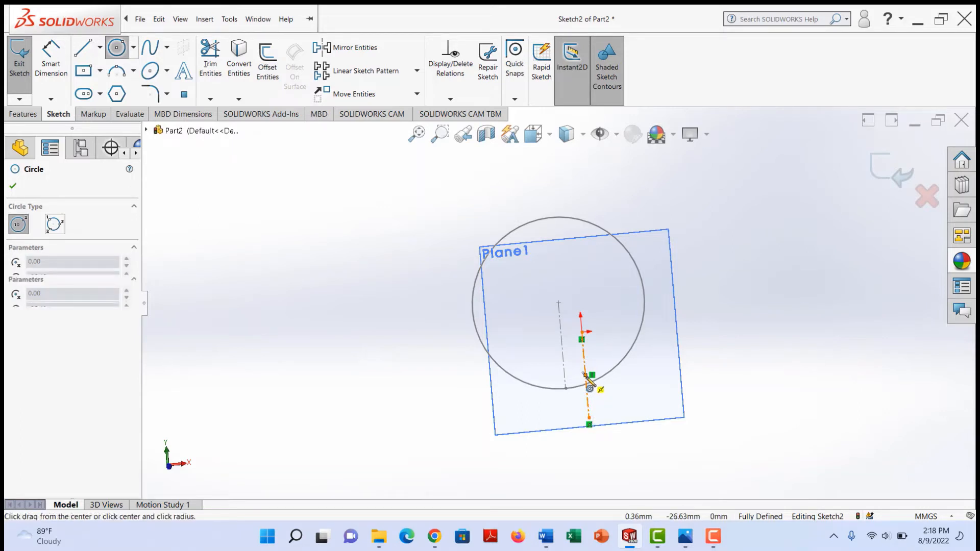
left_click(588, 339)
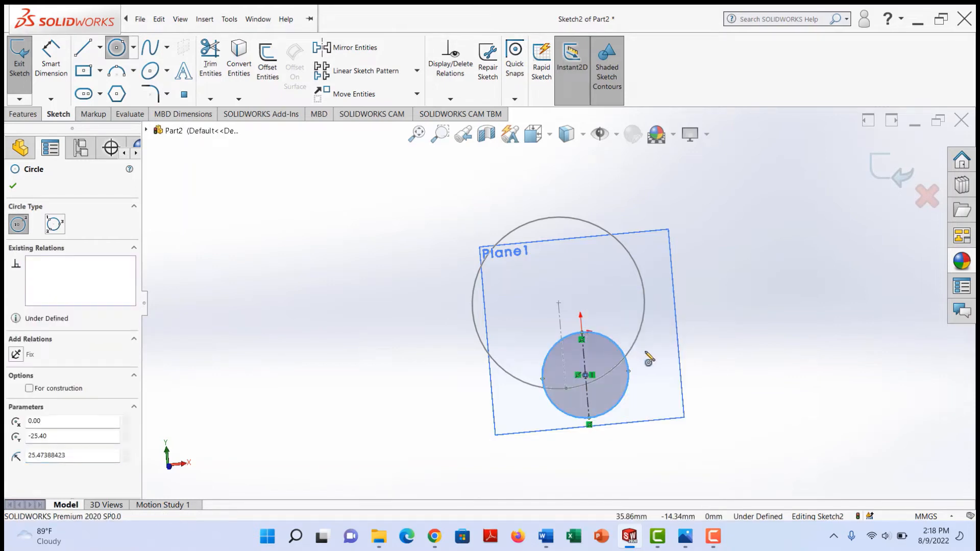
- Dimension the offset plane's circle to a diameter of 50.80 mm
left_click(51, 68)
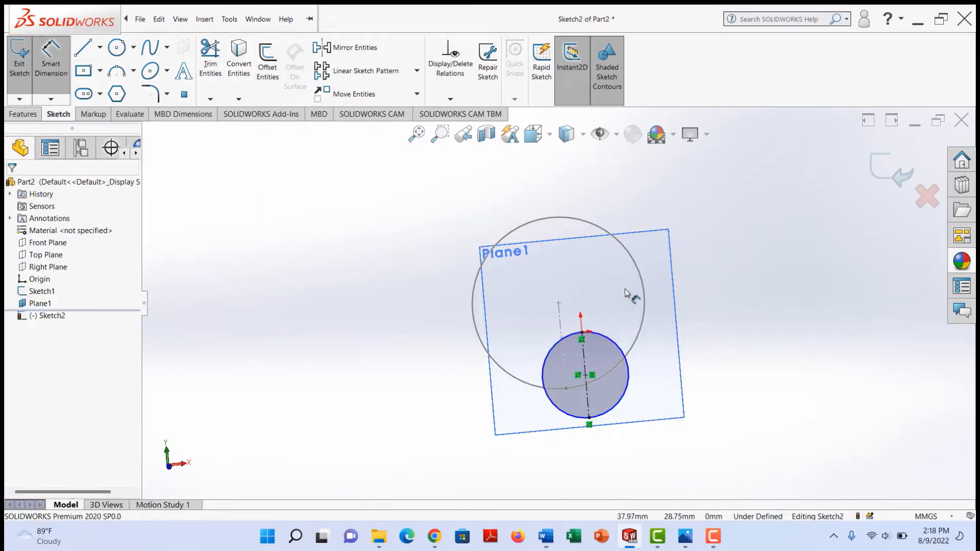
left_click(621, 351)
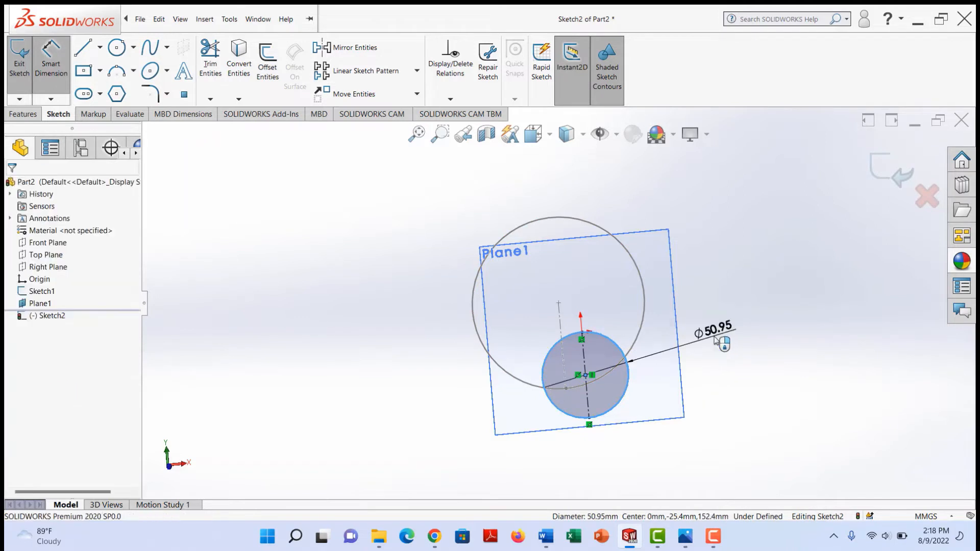
left_click(714, 340)
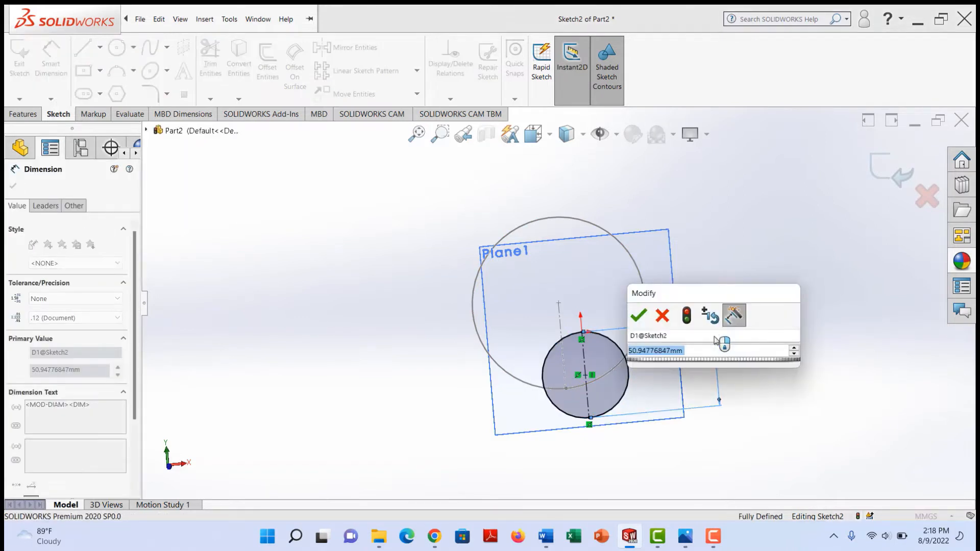
type("50")
key("Return")
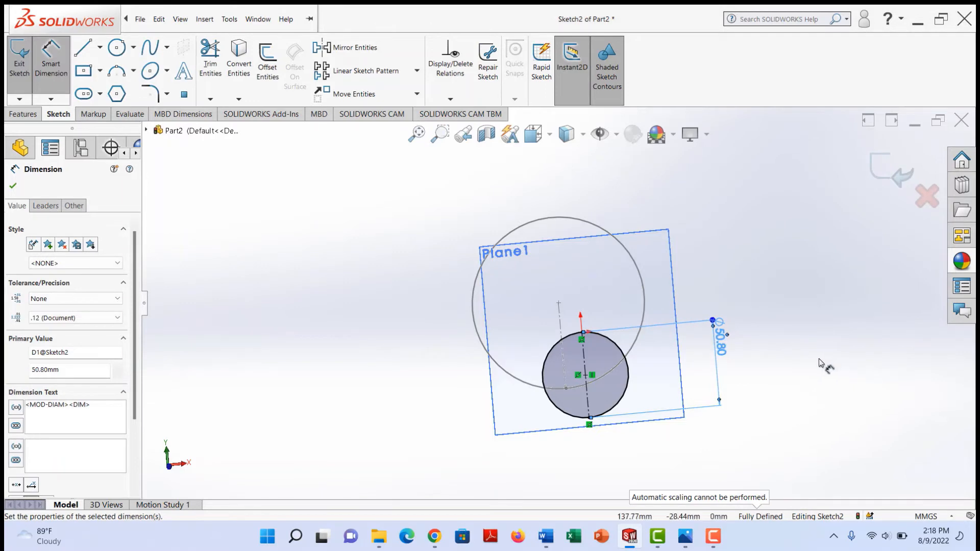
middle_click_drag(352, 396, 450, 363)
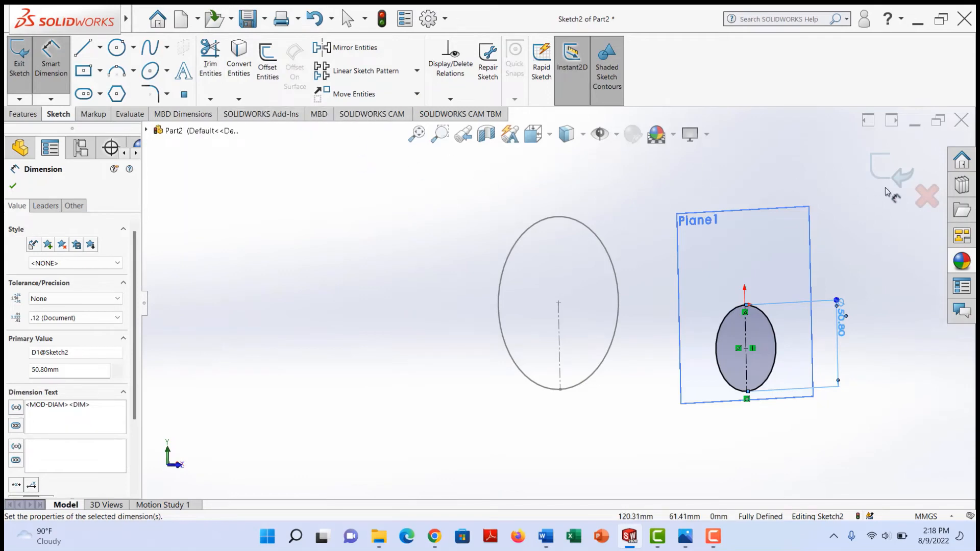
left_click(14, 186)
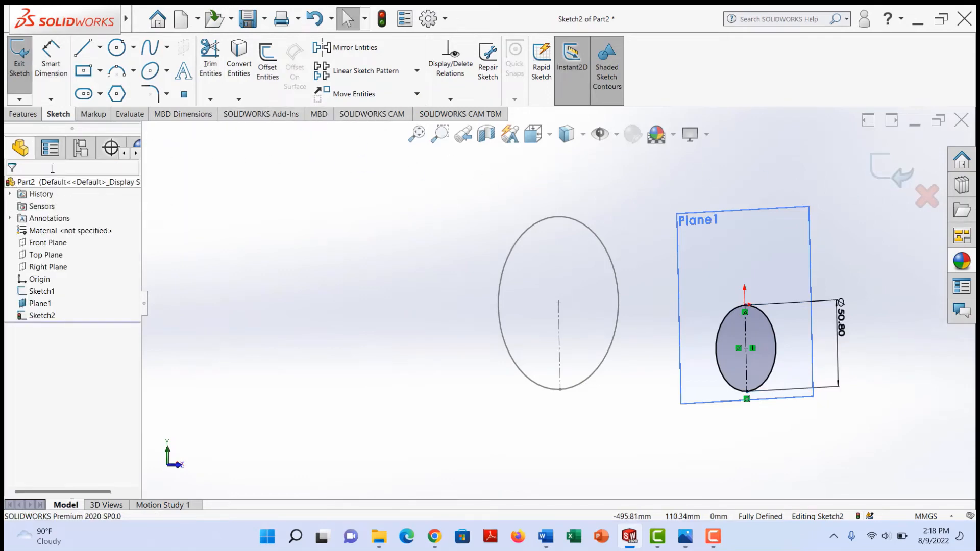
- Exit the sketch containing the smaller circle on the offset plane
left_click(551, 136)
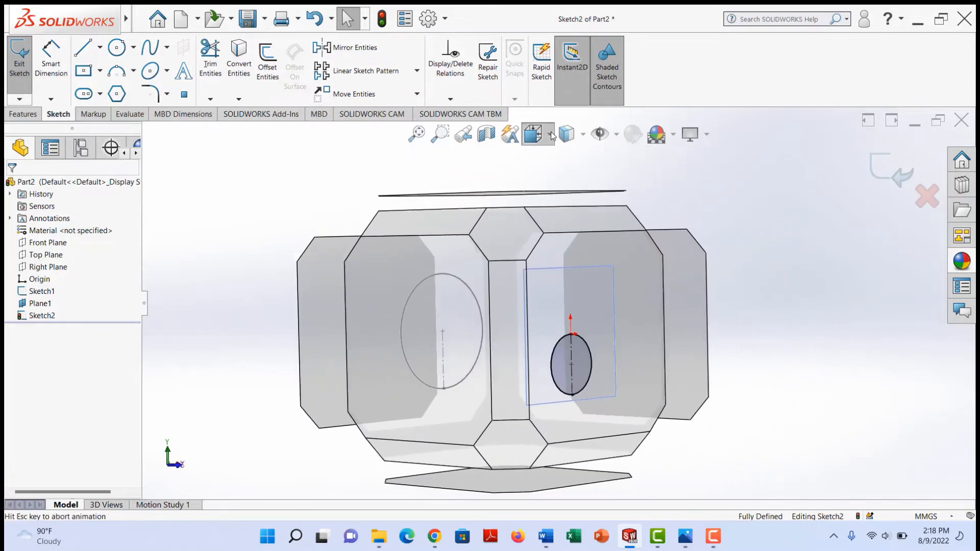
left_click(540, 208)
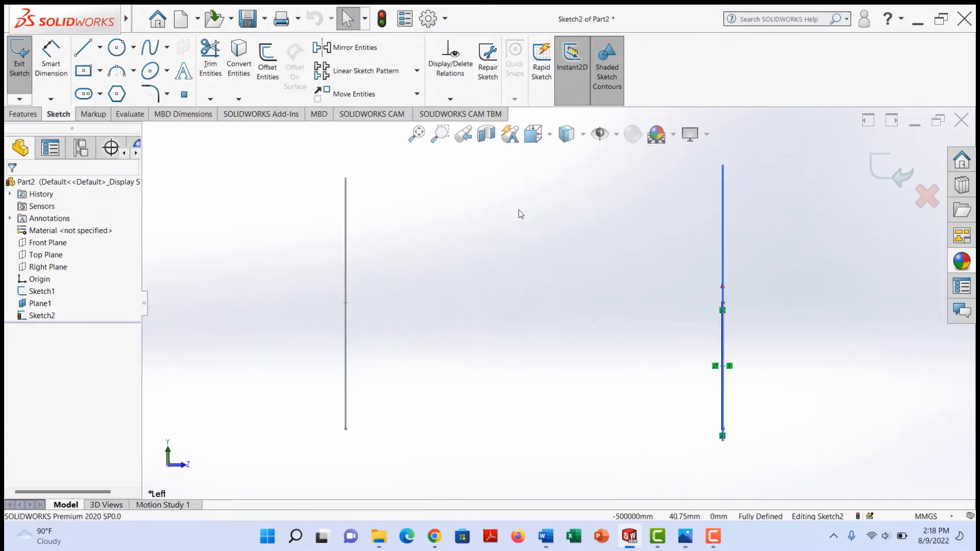
middle_click_drag(566, 322, 533, 341)
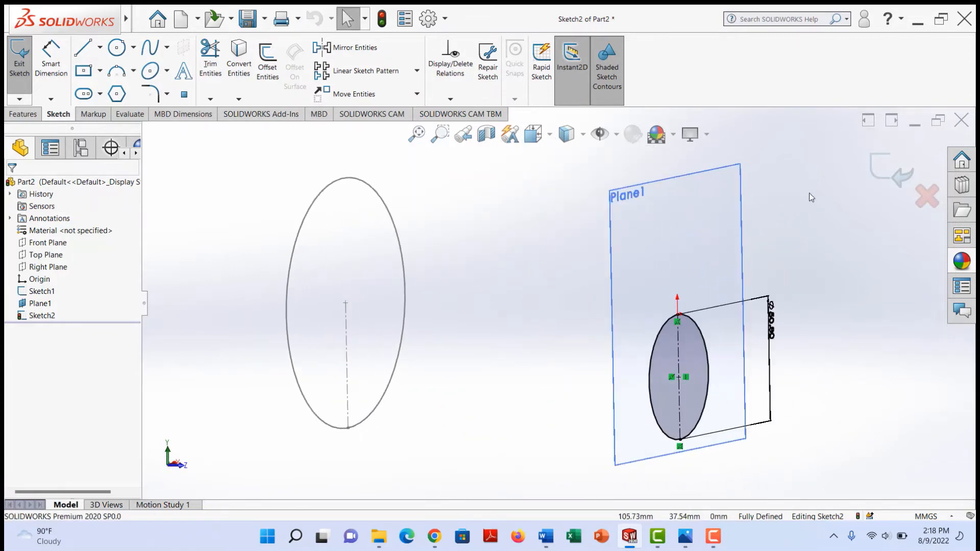
left_click(881, 166)
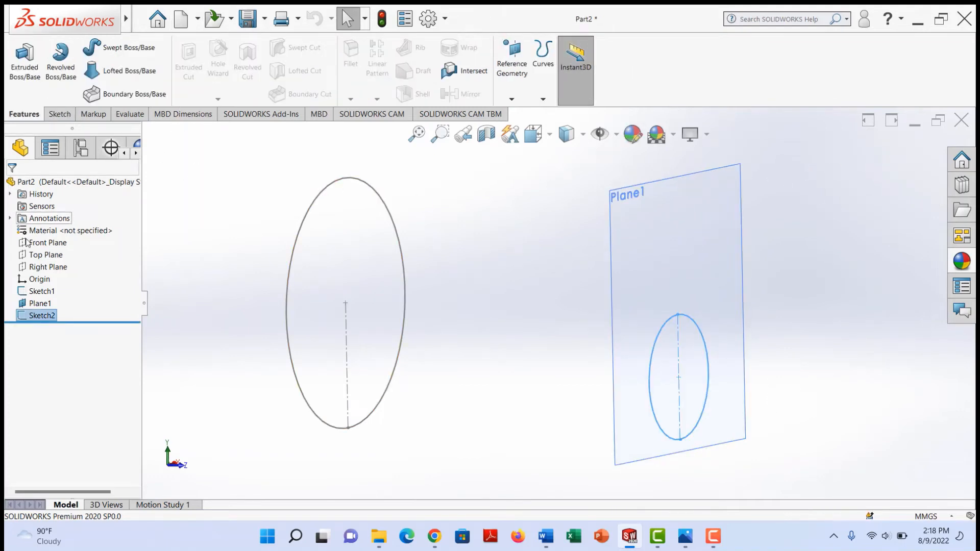
- Start a sketch on the Right Plane and draw a centerline from the large circle's lowest point to the small circle's lowest point
right_click(47, 269)
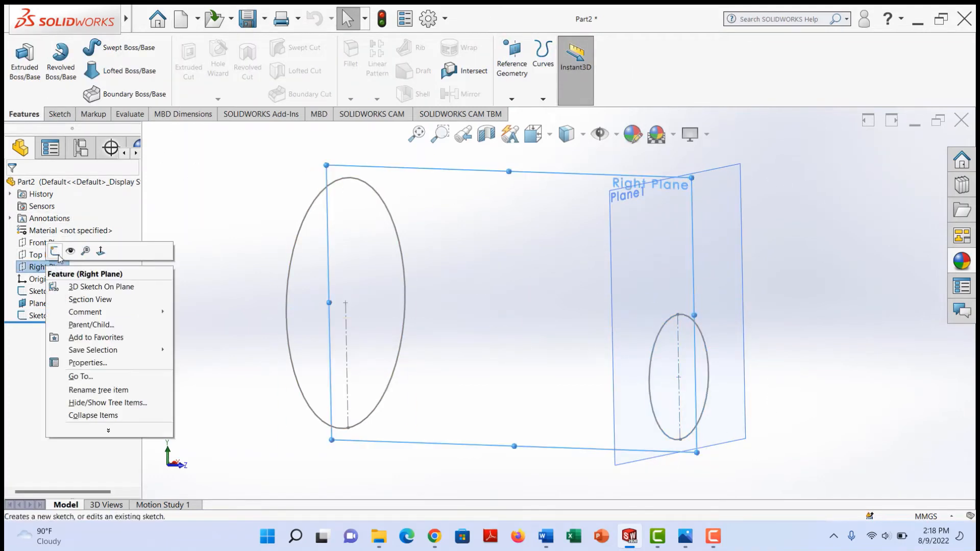
left_click(61, 257)
left_click(99, 47)
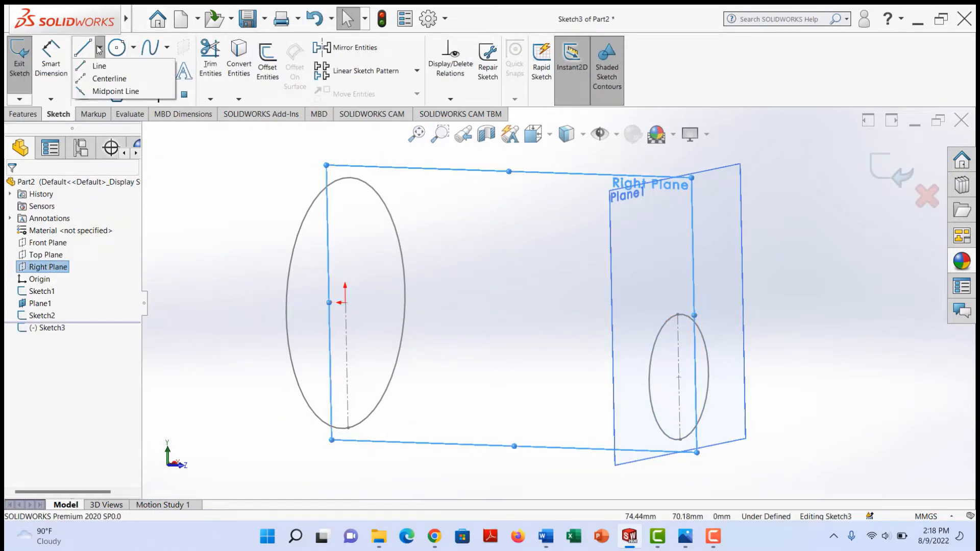
left_click(109, 78)
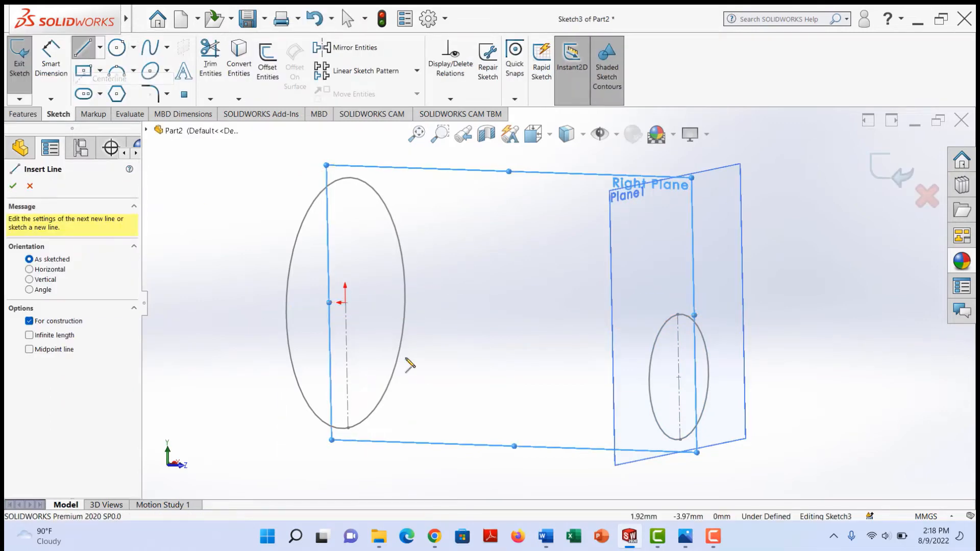
left_click(348, 428)
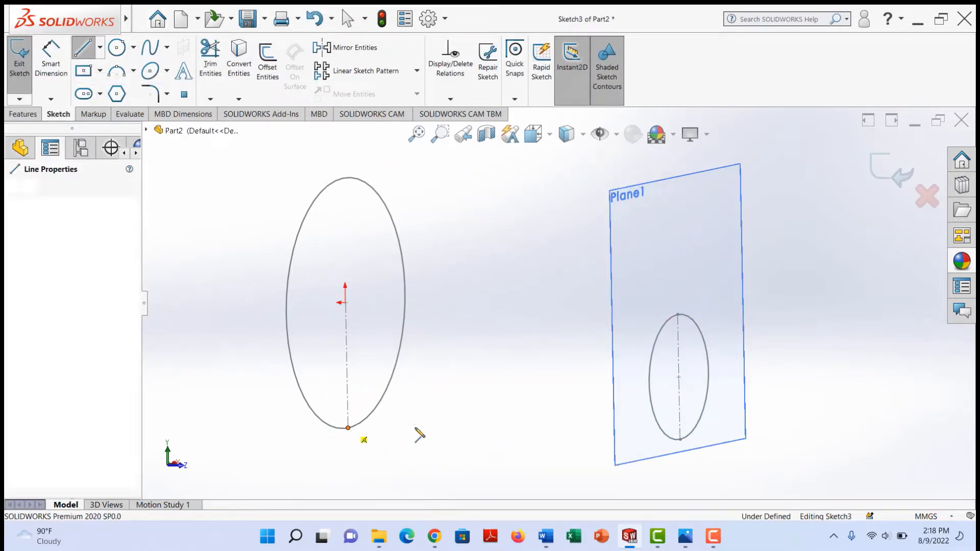
left_click(680, 439)
right_click(680, 416)
left_click(725, 434)
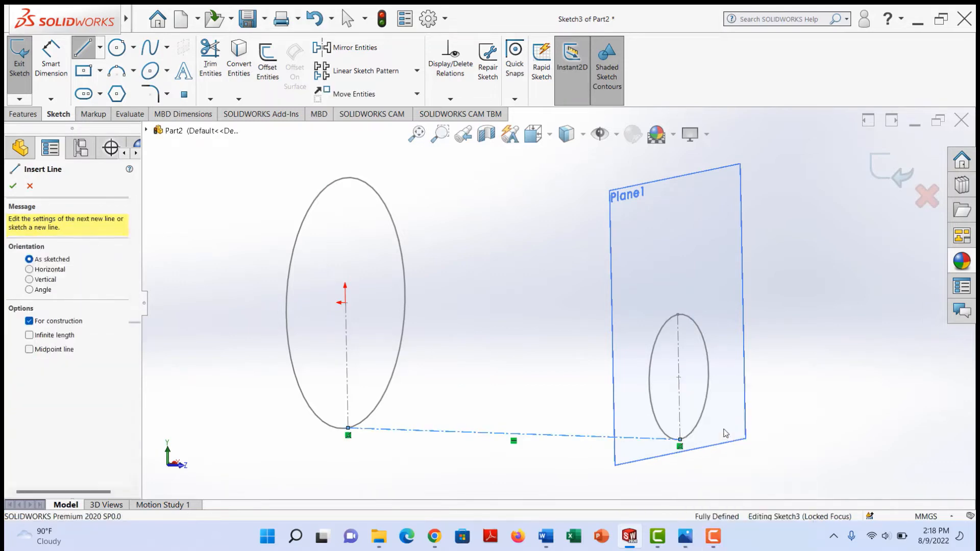
key("Escape")
middle_click_drag(454, 396, 599, 394)
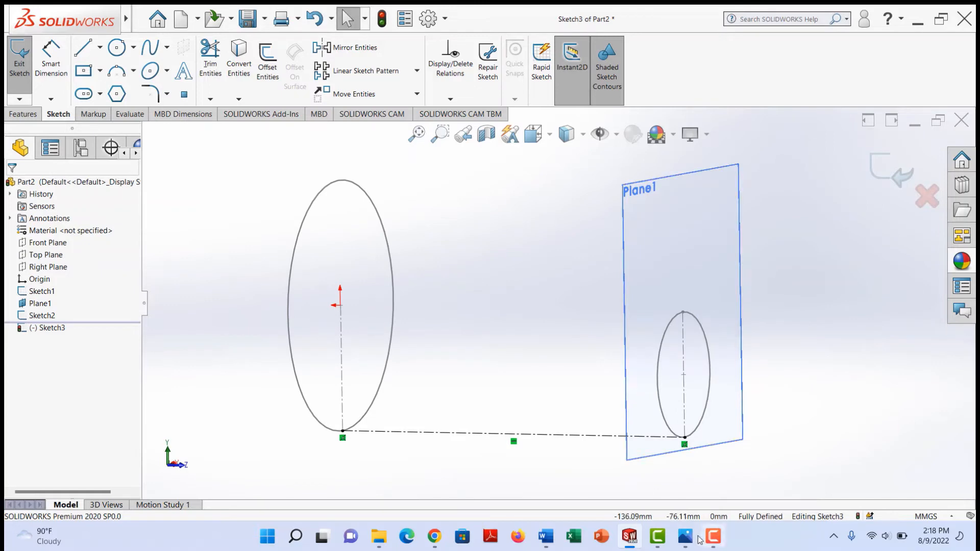
- Switch to the Photos app and examine the reducer images and the concentric and eccentric reducer drawing
left_click(686, 537)
left_click(518, 480)
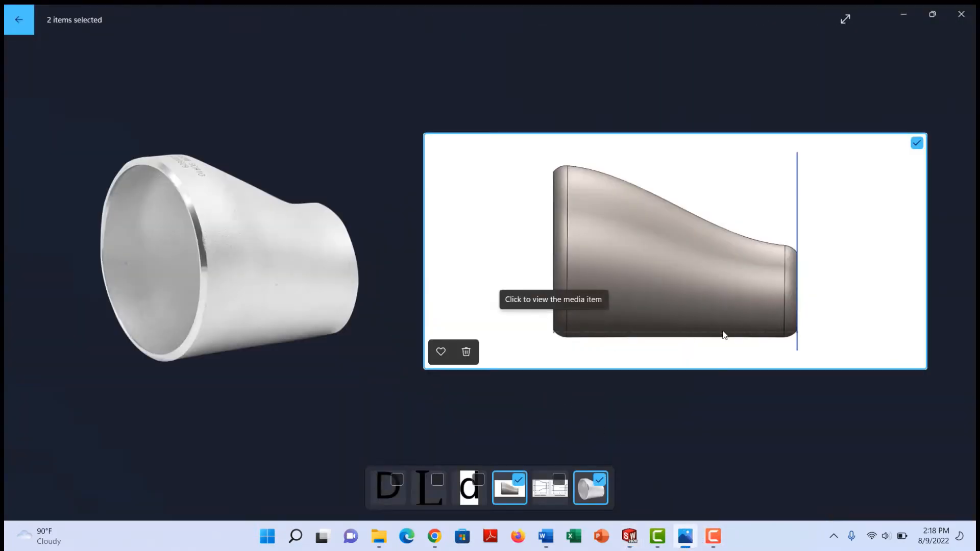
left_click(546, 488)
left_click(556, 383)
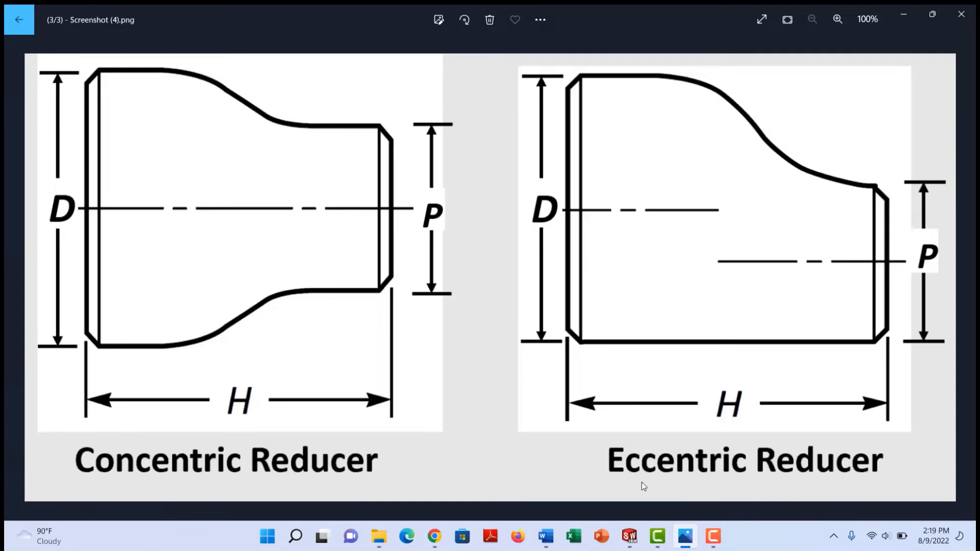
- Switch back to SOLIDWORKS and exit the Right Plane sketch containing the connecting centerline
left_click(631, 544)
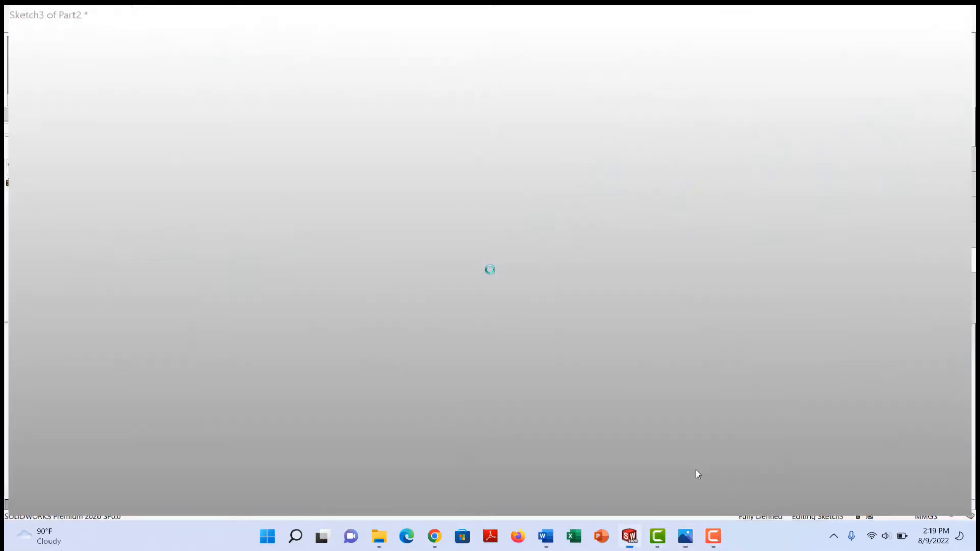
left_click(695, 470)
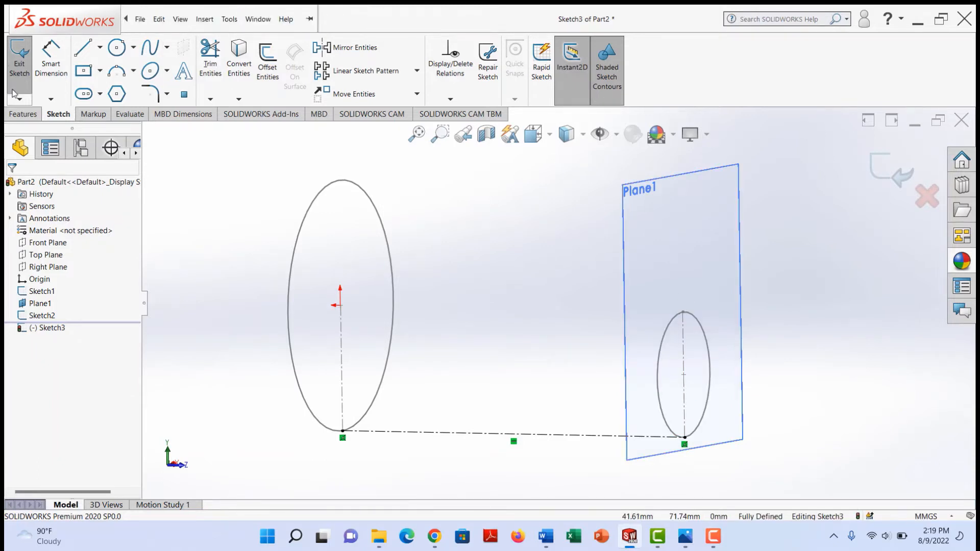
left_click(23, 114)
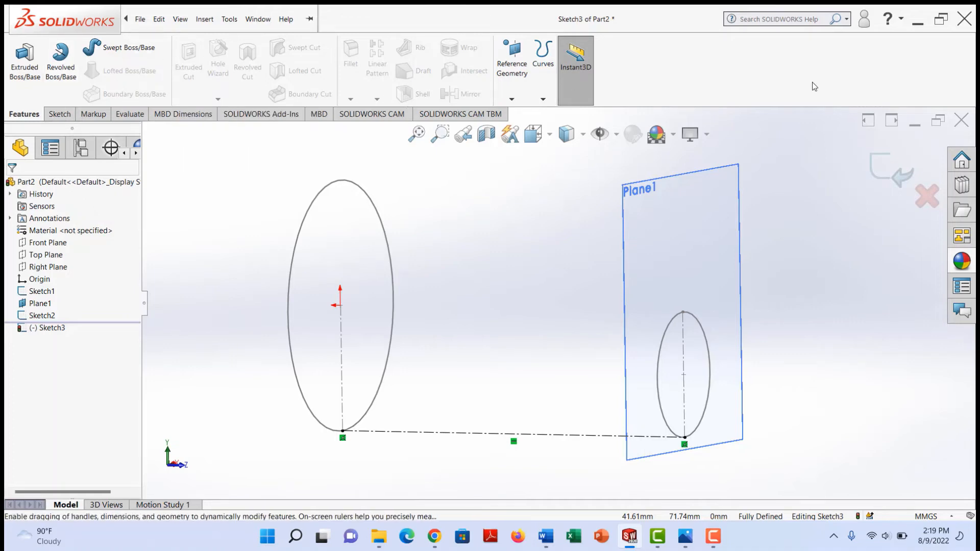
left_click(877, 168)
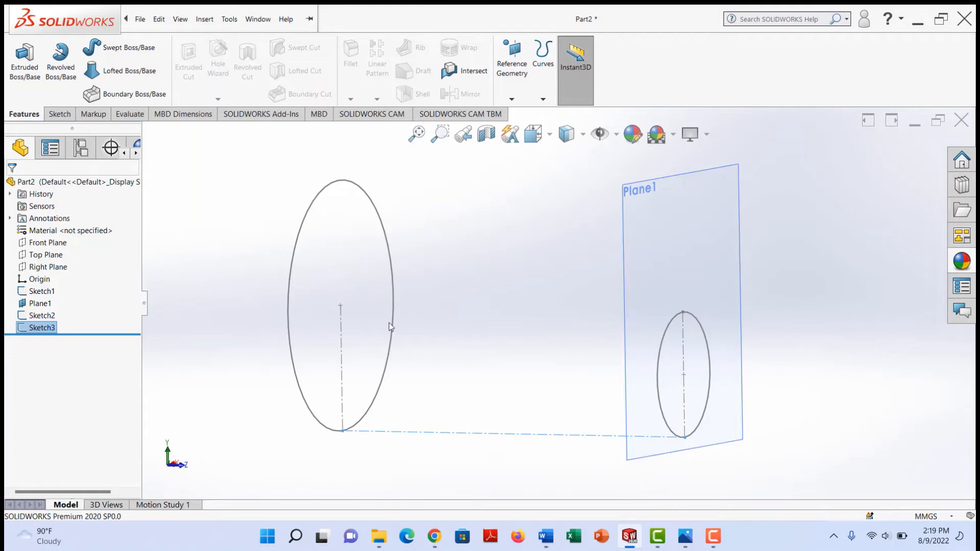
left_click(122, 70)
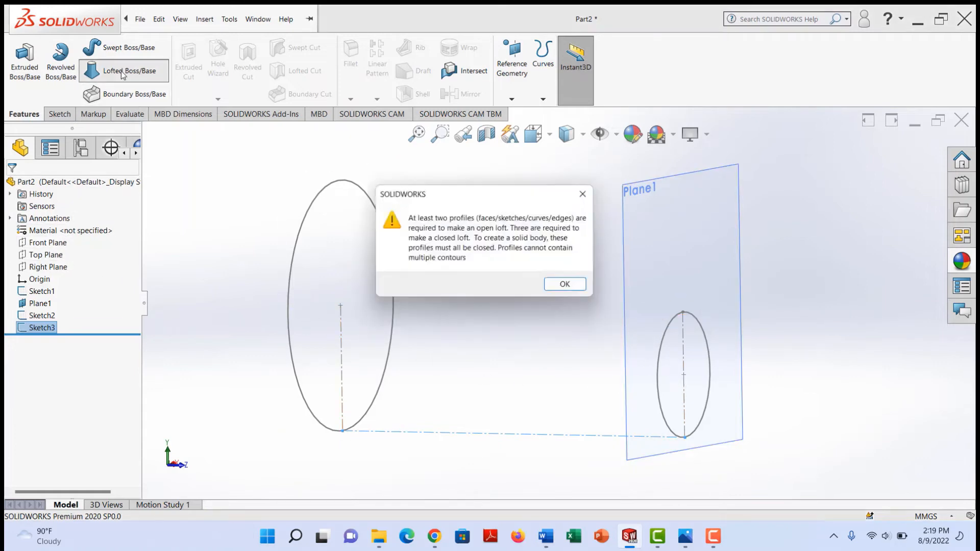
left_click(568, 285)
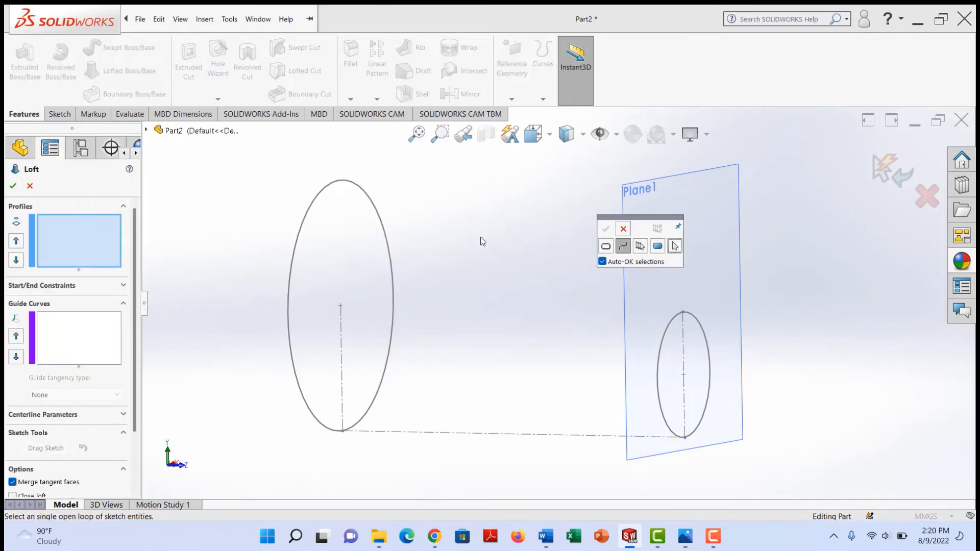
scroll(468, 267, "up", 3)
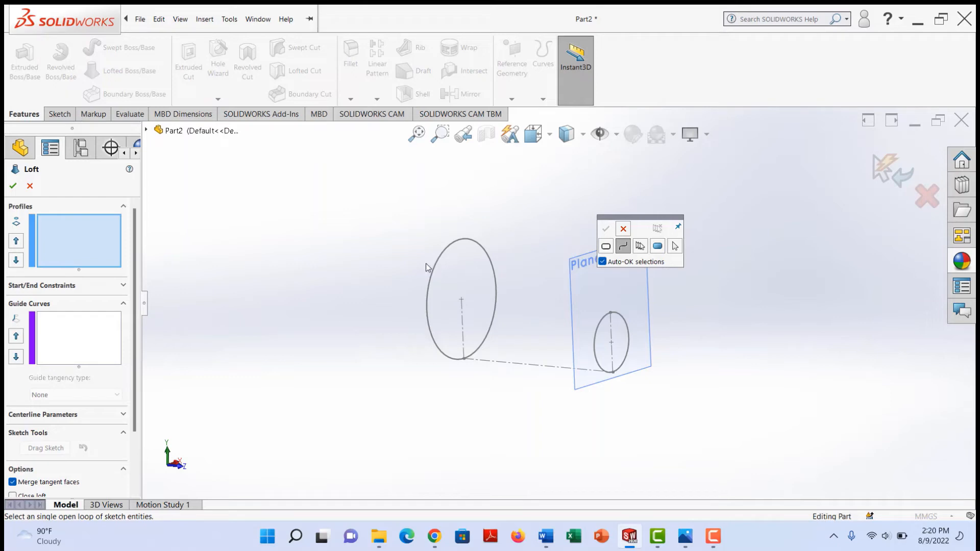
left_click(30, 186)
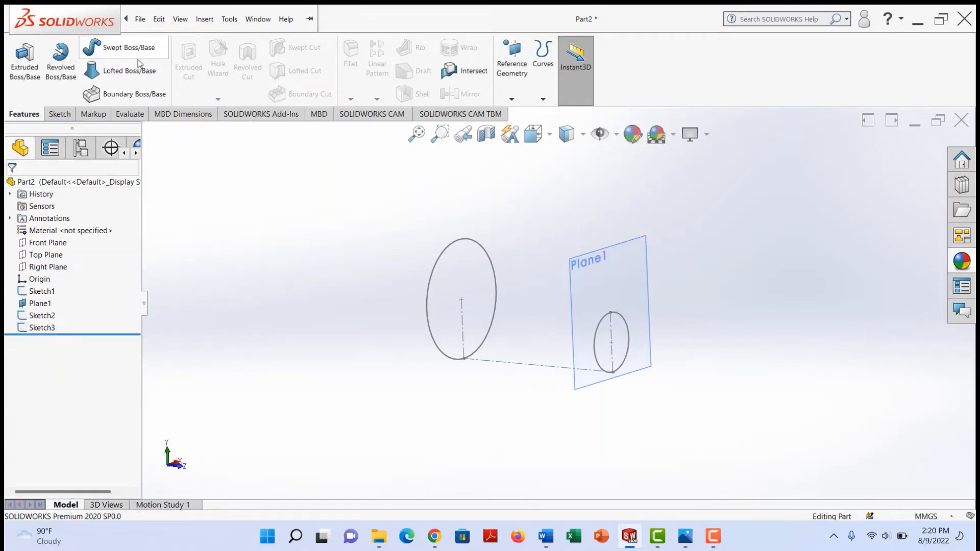
- Start a boss loft and select the large circle and the small circle on the offset plane as its profiles
left_click(120, 71)
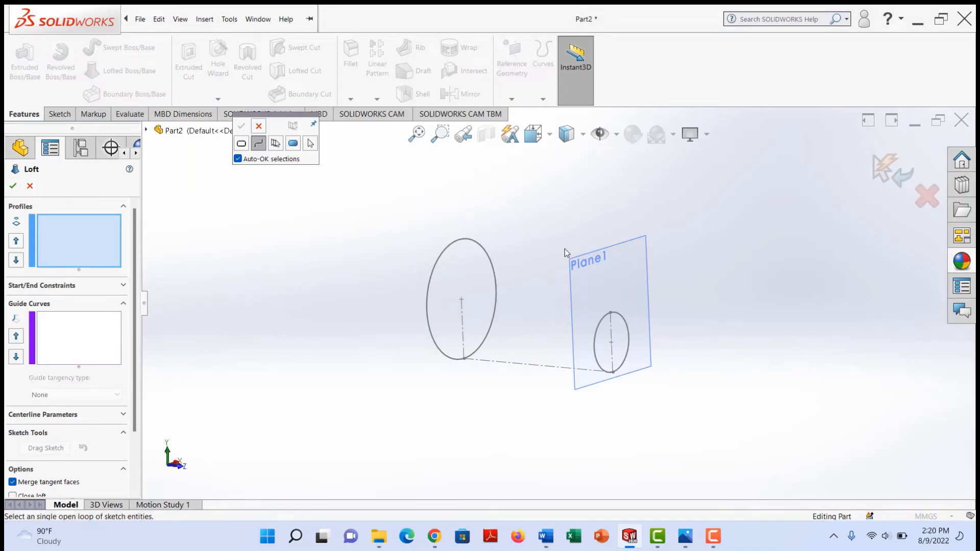
left_click(891, 169)
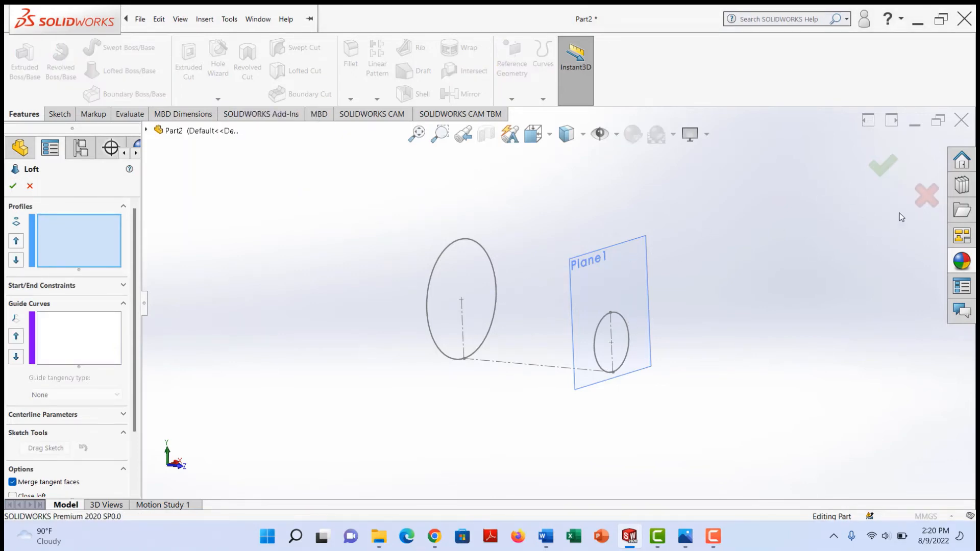
left_click(884, 167)
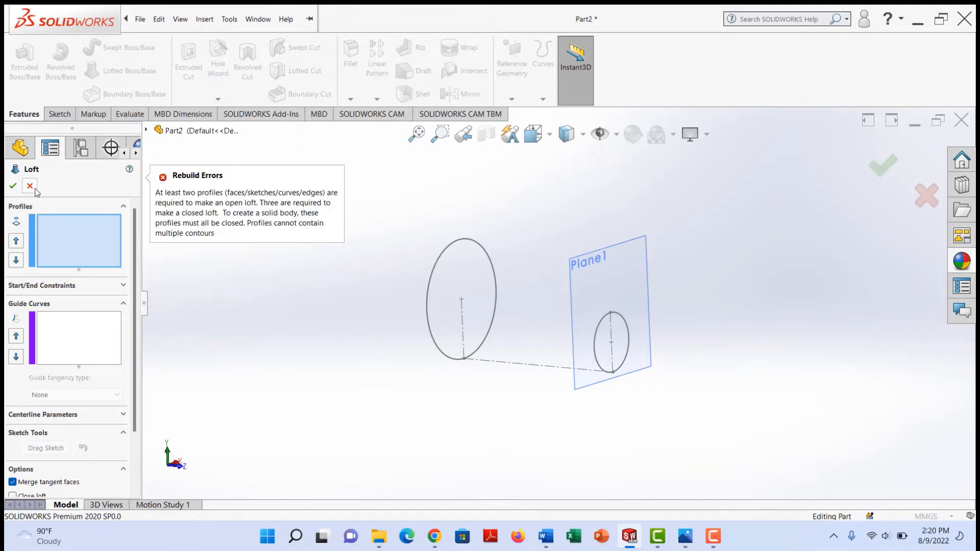
left_click(491, 263)
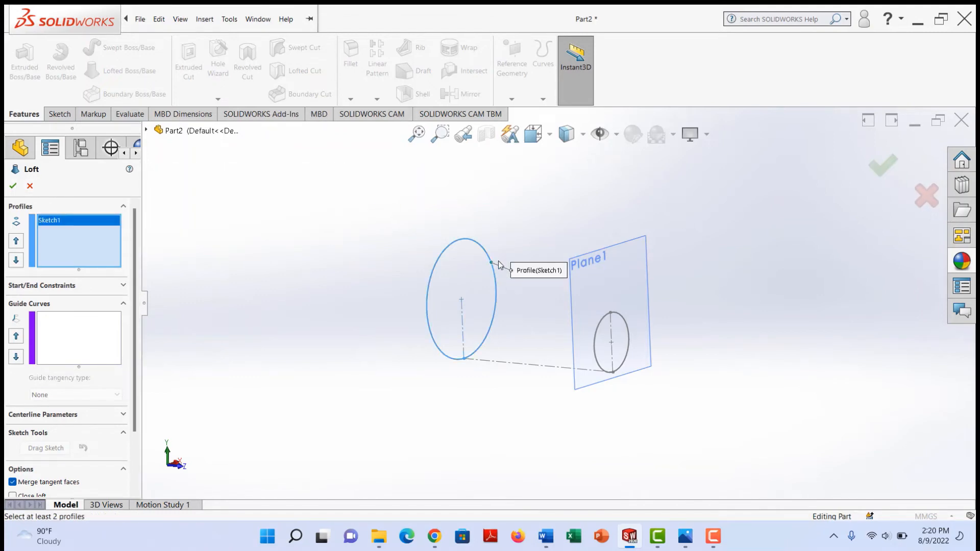
middle_click_drag(679, 300, 664, 327)
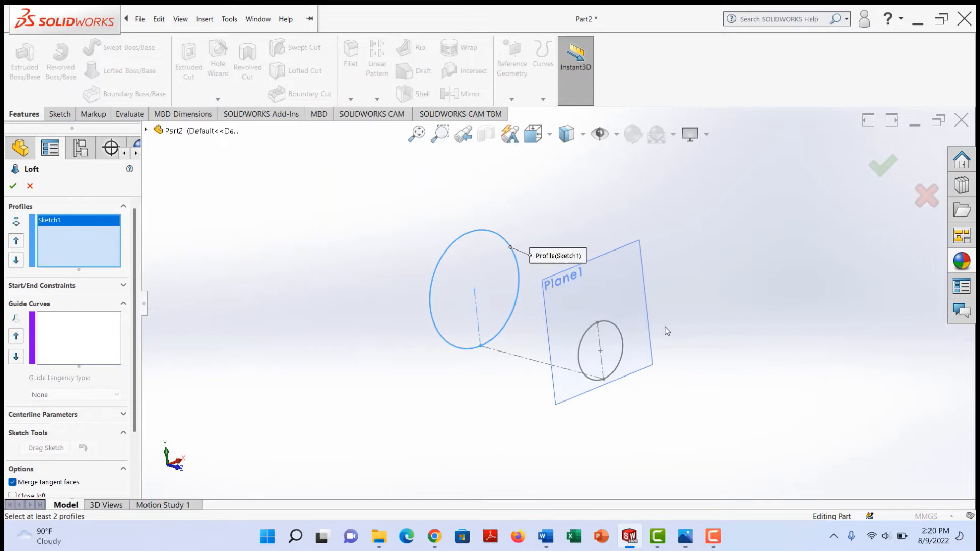
left_click(620, 335)
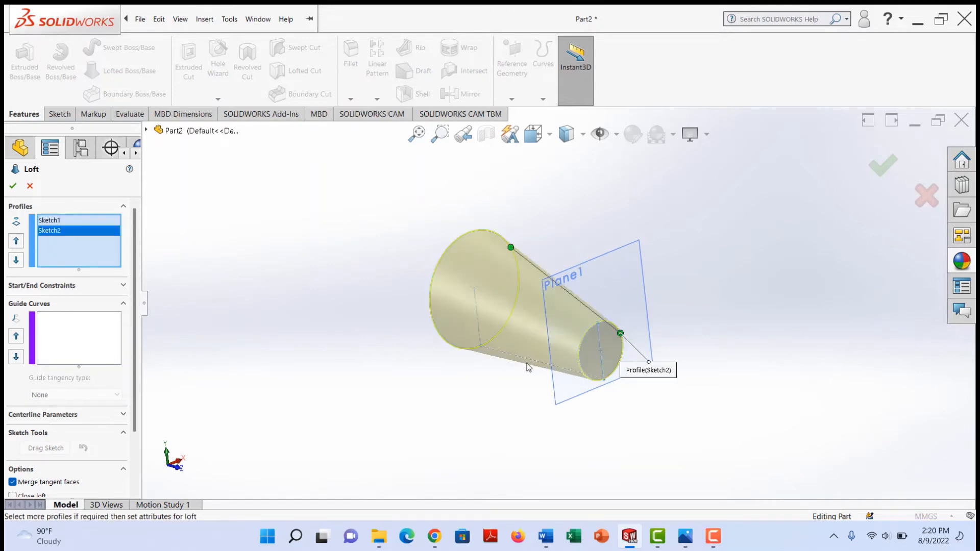
- Set both the start and end constraints of the loft to Normal To Profile
mouse_move(528, 367)
middle_mouse_down()
mouse_move(580, 264)
mouse_move(562, 291)
mouse_move(510, 296)
middle_mouse_up()
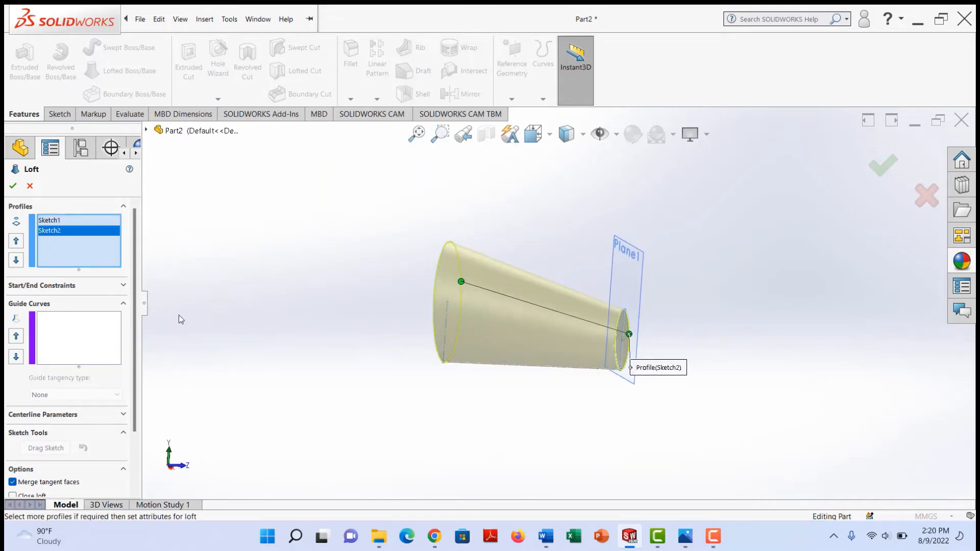
scroll(125, 283, "down", 1)
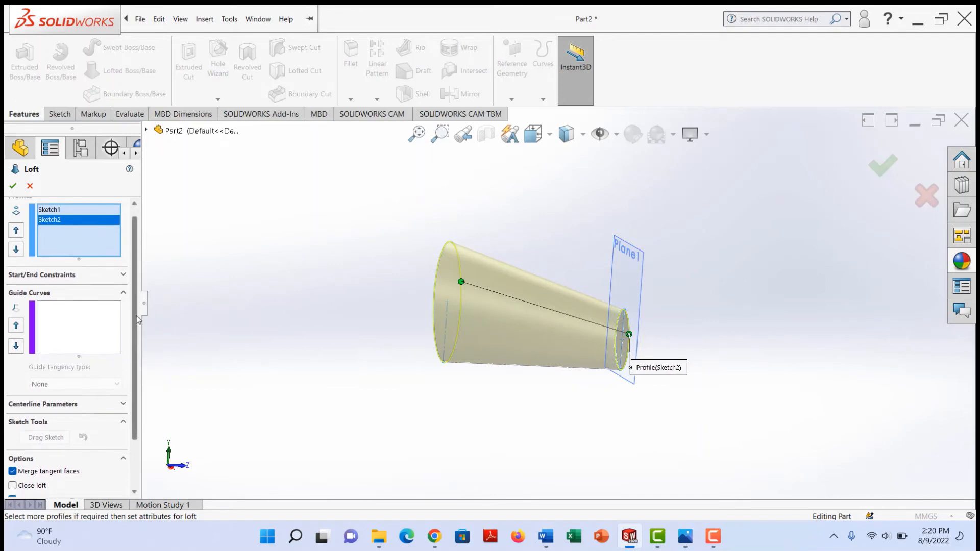
left_click(122, 278)
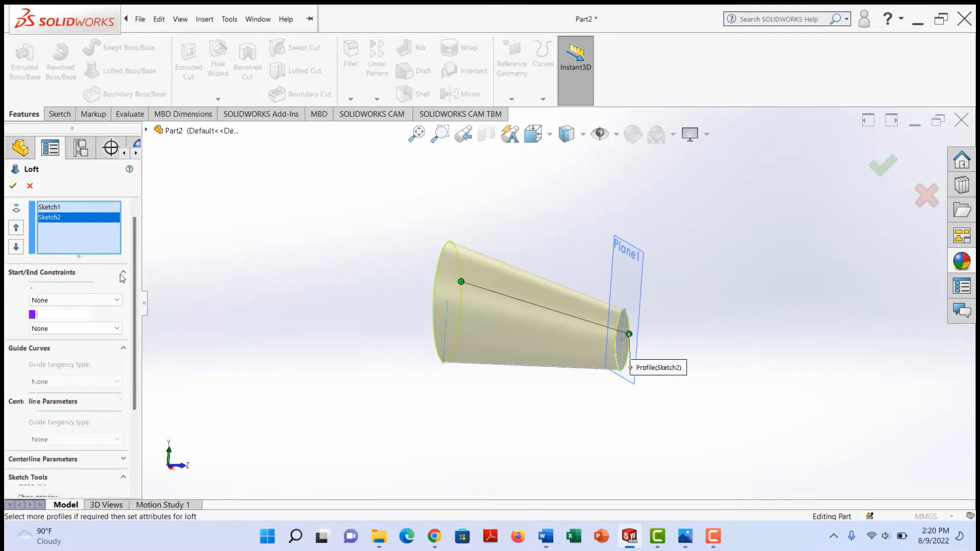
left_click(106, 301)
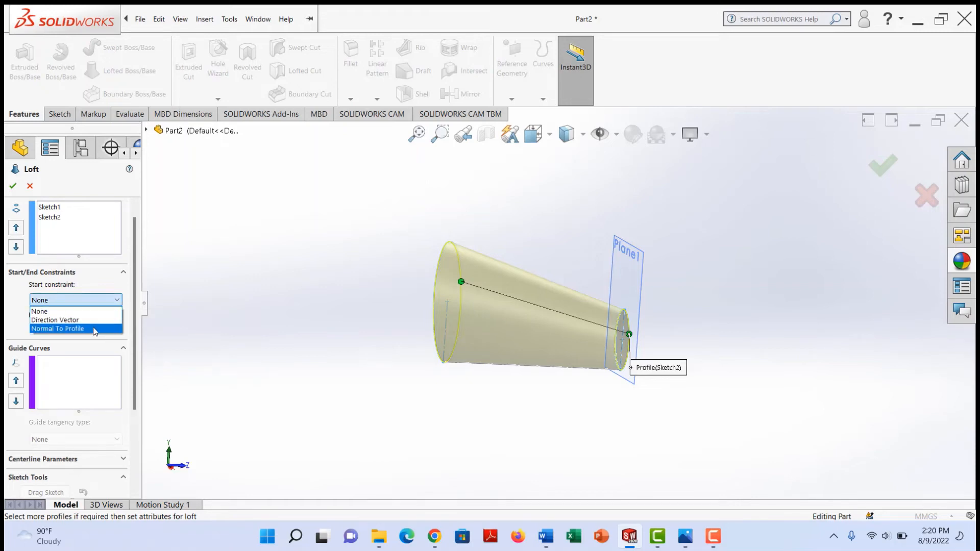
left_click(102, 328)
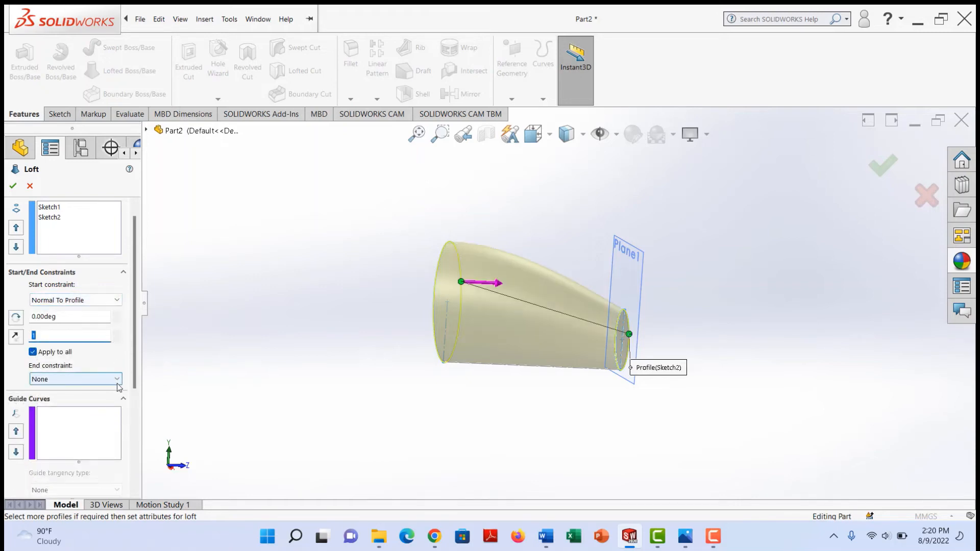
left_click(117, 379)
left_click(72, 408)
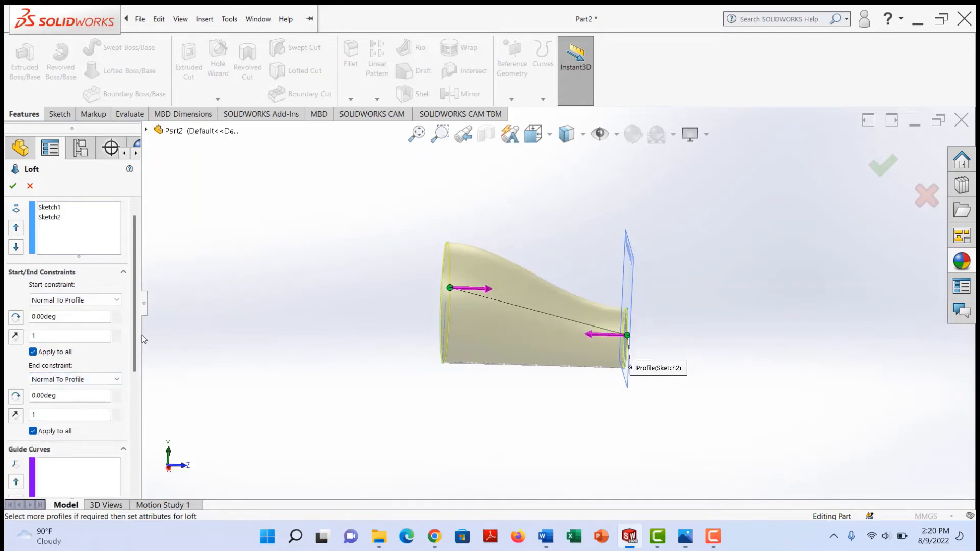
- Enable the Thin Feature option for the loft
left_click_drag(133, 299, 146, 428)
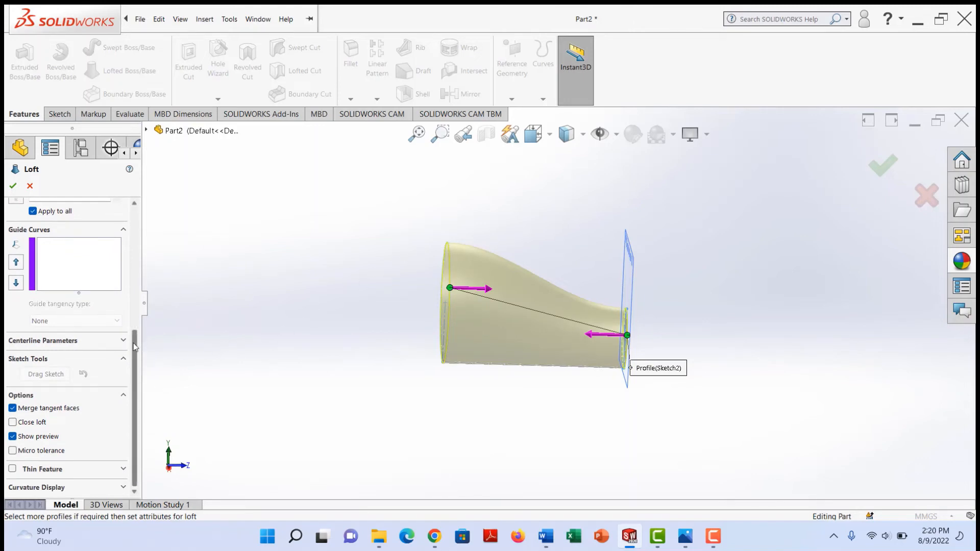
scroll(140, 327, "up", 1)
scroll(140, 327, "down", 1)
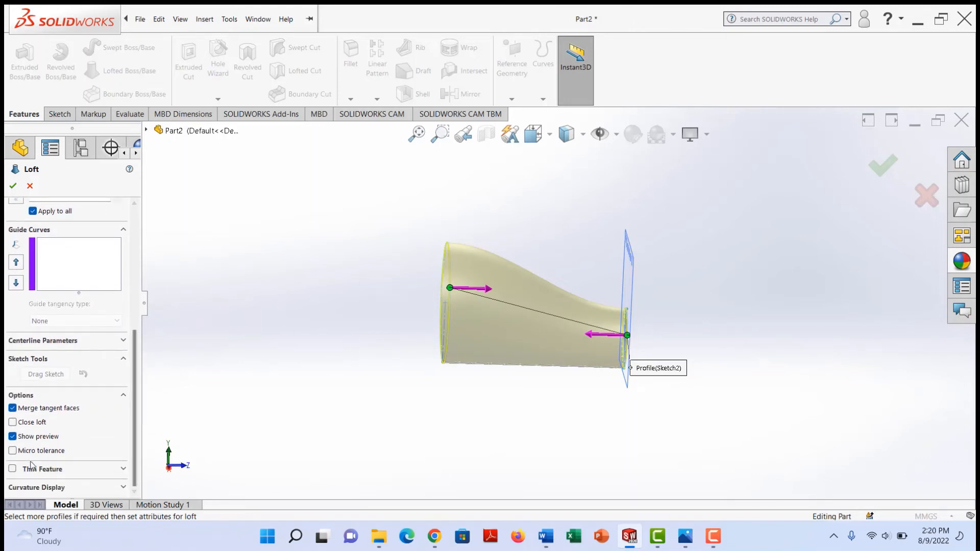
left_click(13, 469)
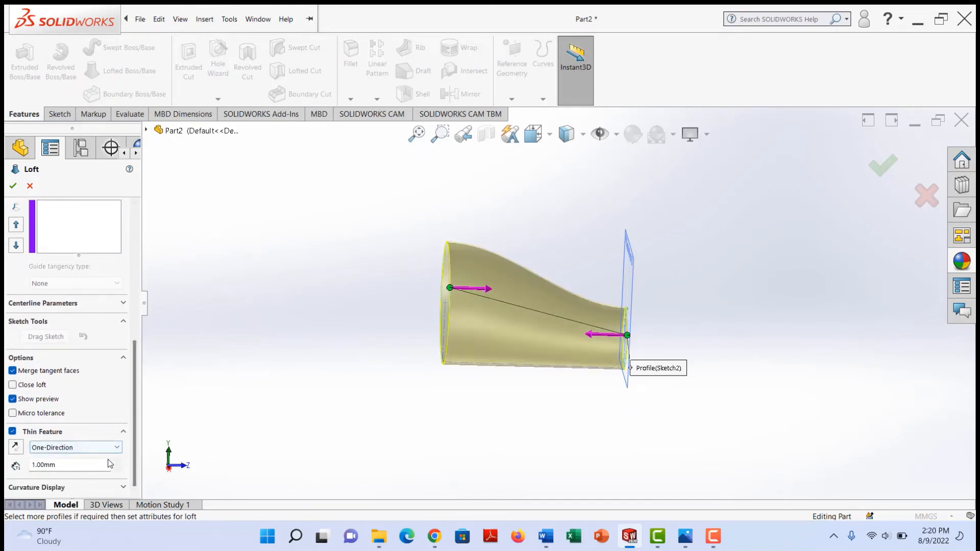
left_click(89, 448)
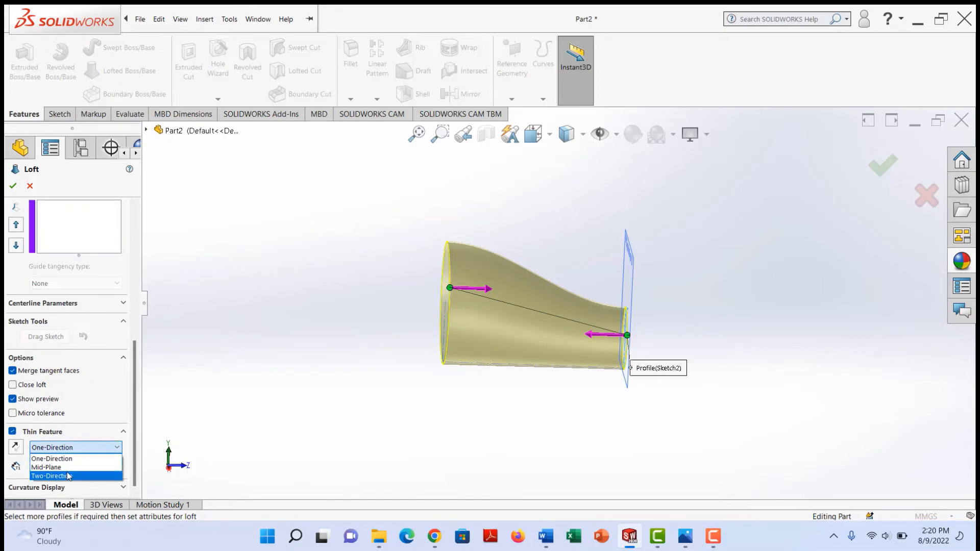
left_click(51, 476)
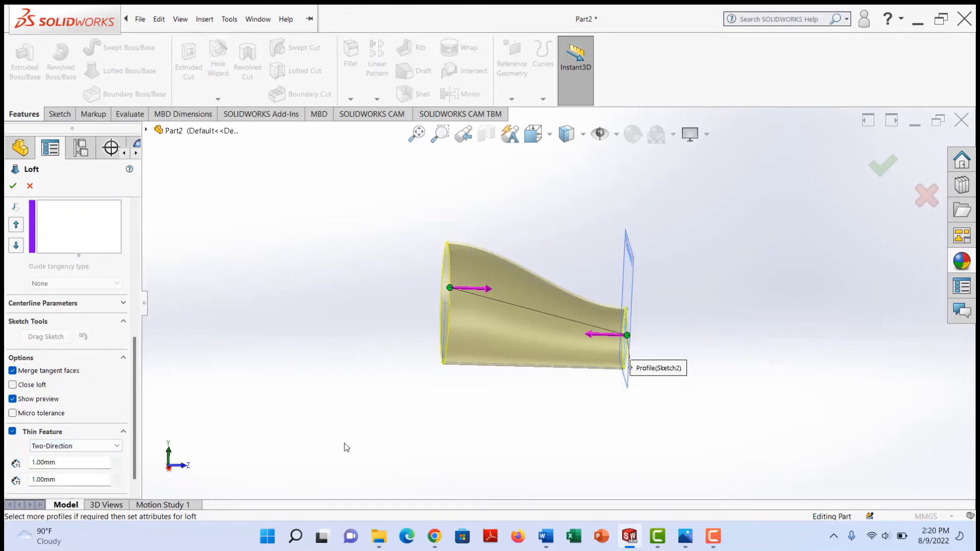
left_click(109, 446)
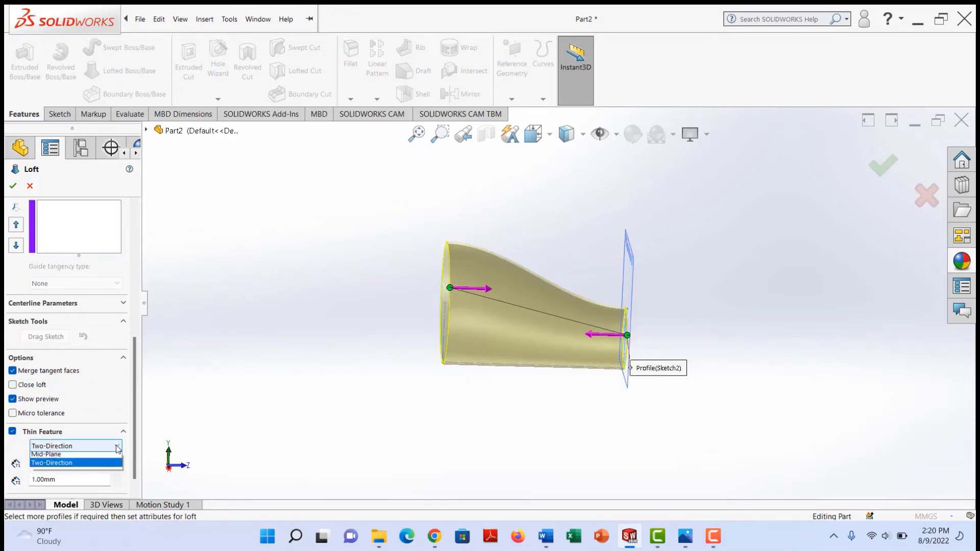
left_click(102, 455)
- Set the one-direction thin wall thickness to 3.175 mm and complete the loft
left_click_drag(93, 464, 20, 472)
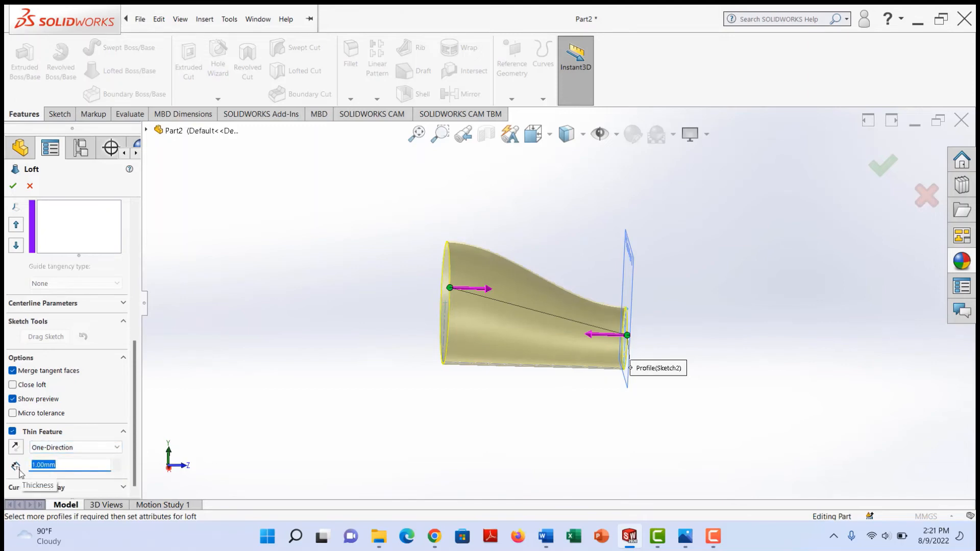
type("0.")
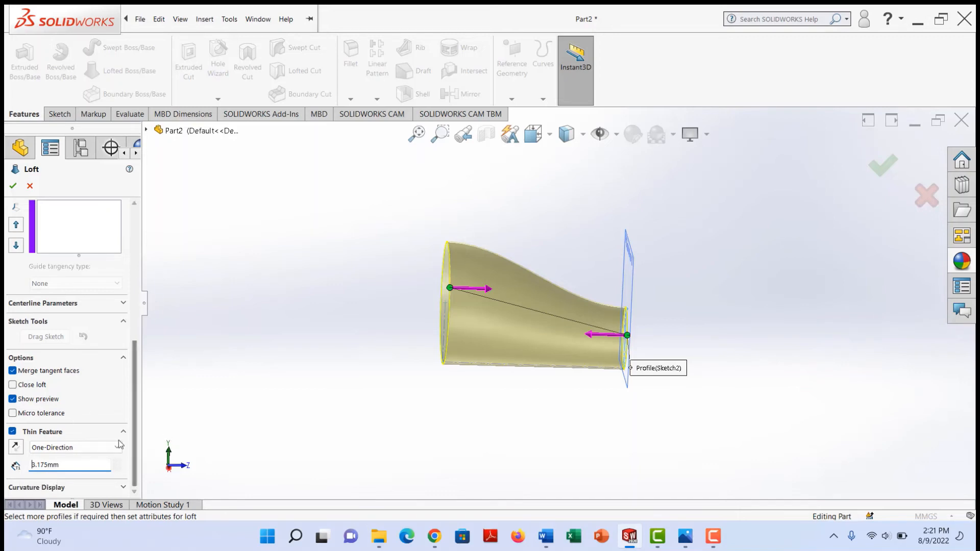
left_click(16, 185)
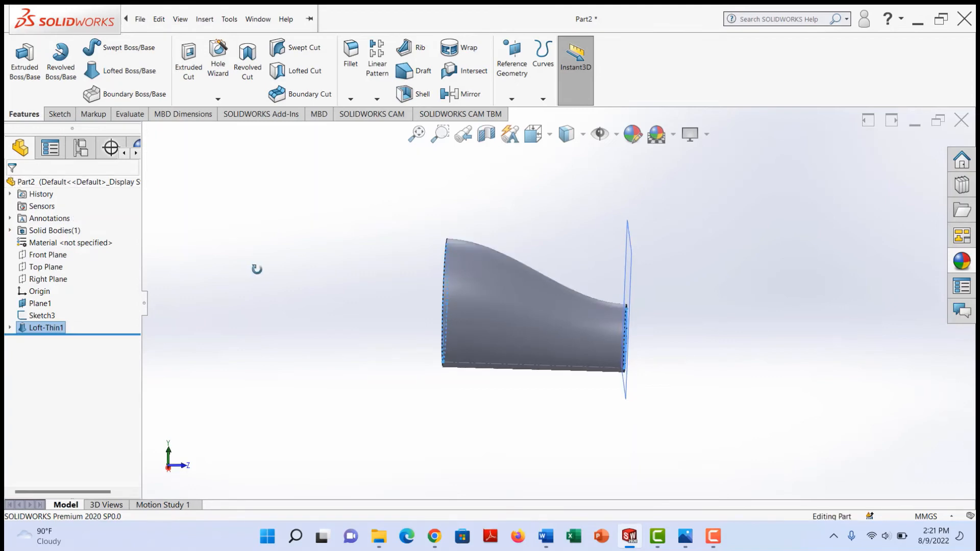
- Inspect the hollow reducer's profile from the Left view and its open large end at an angle
middle_click_drag(256, 268, 396, 301)
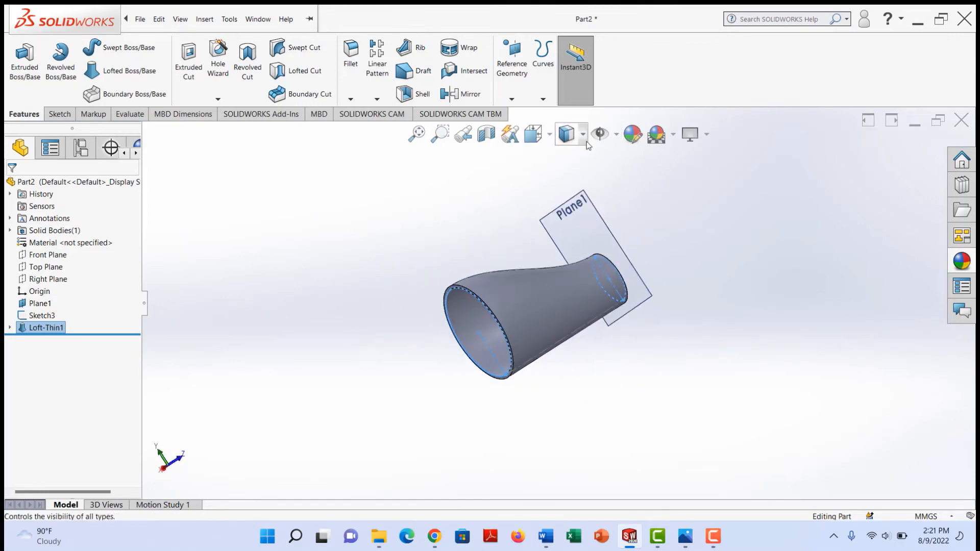
left_click(549, 137)
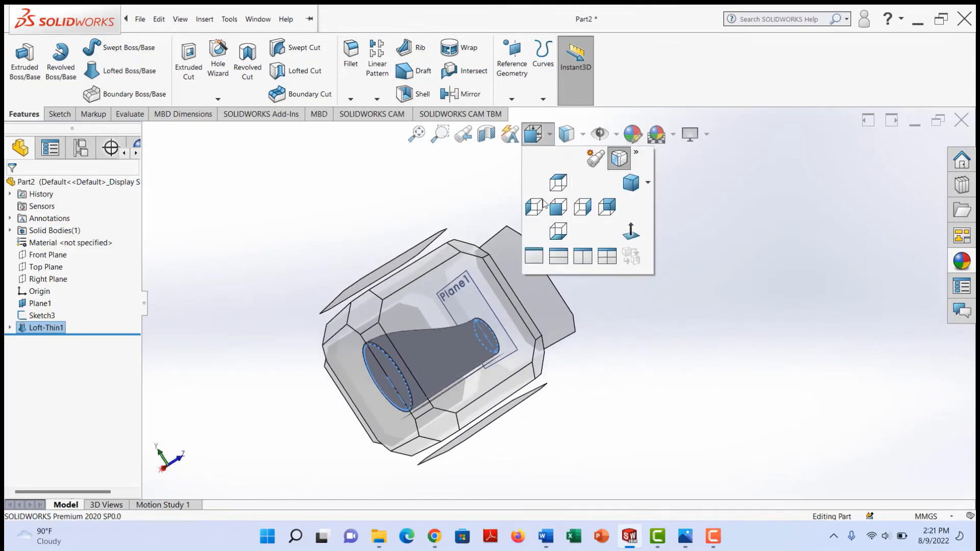
left_click(535, 205)
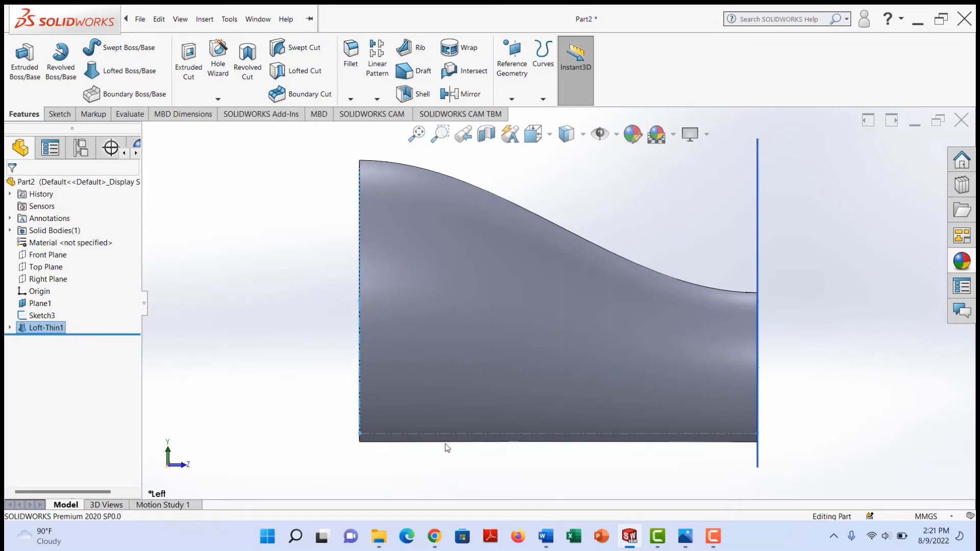
middle_click_drag(424, 286, 449, 168)
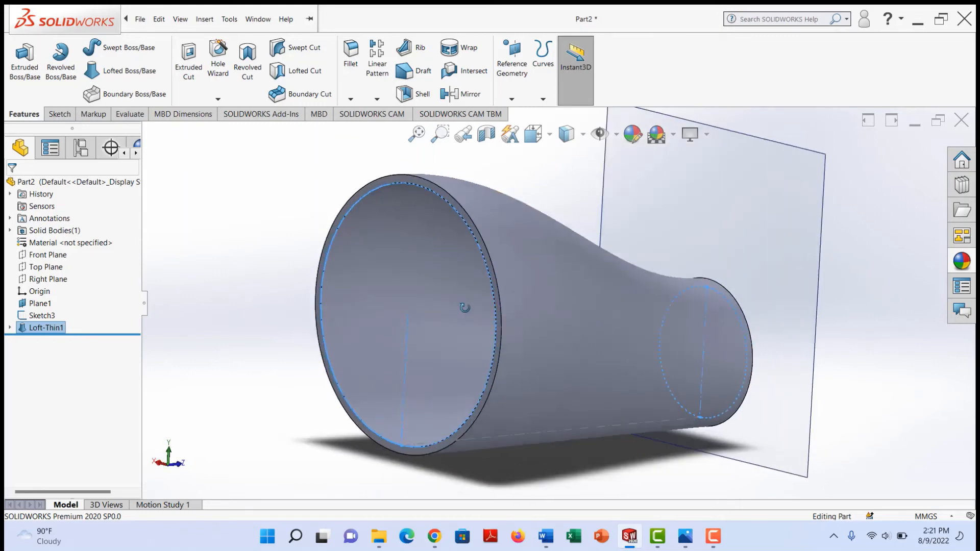
- Try a 0.0125 mm fillet on the outer edges of the reducer's large and small ends, and undo it
left_click(351, 98)
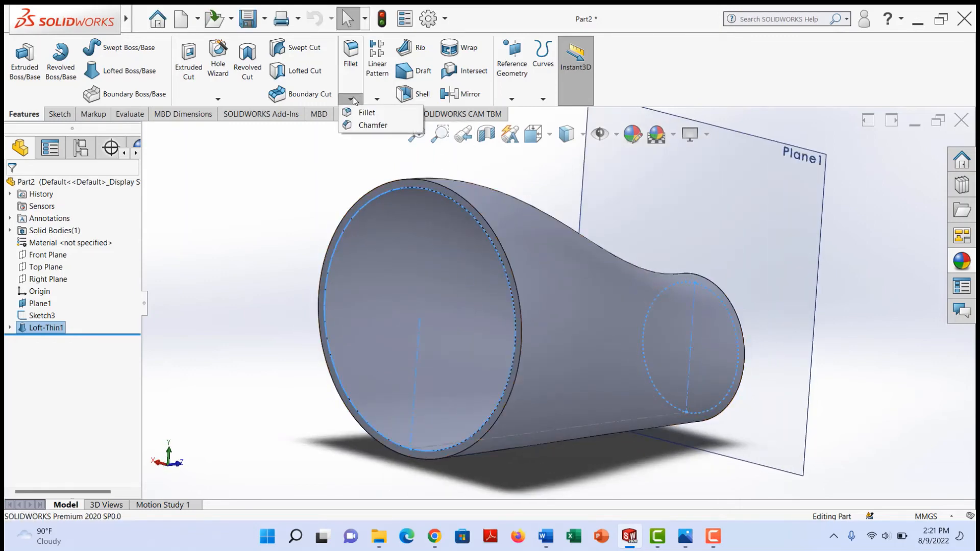
left_click(365, 126)
middle_click_drag(548, 220, 527, 265)
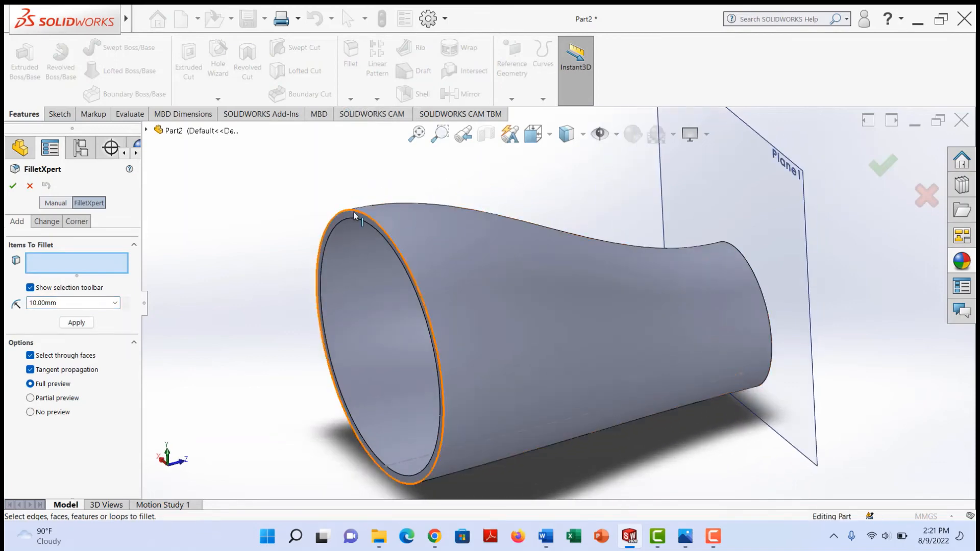
scroll(414, 232, "down", 5)
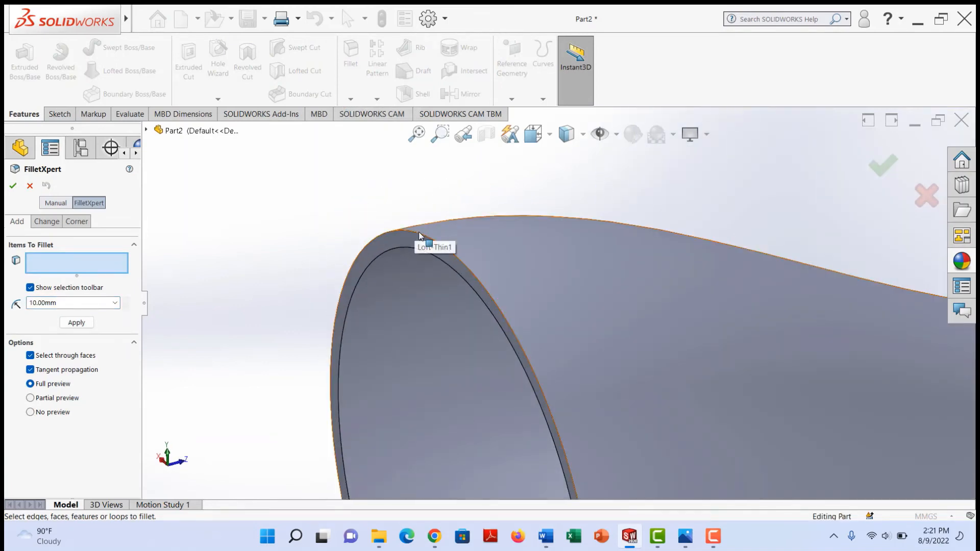
left_click(417, 232)
scroll(761, 293, "up", 3)
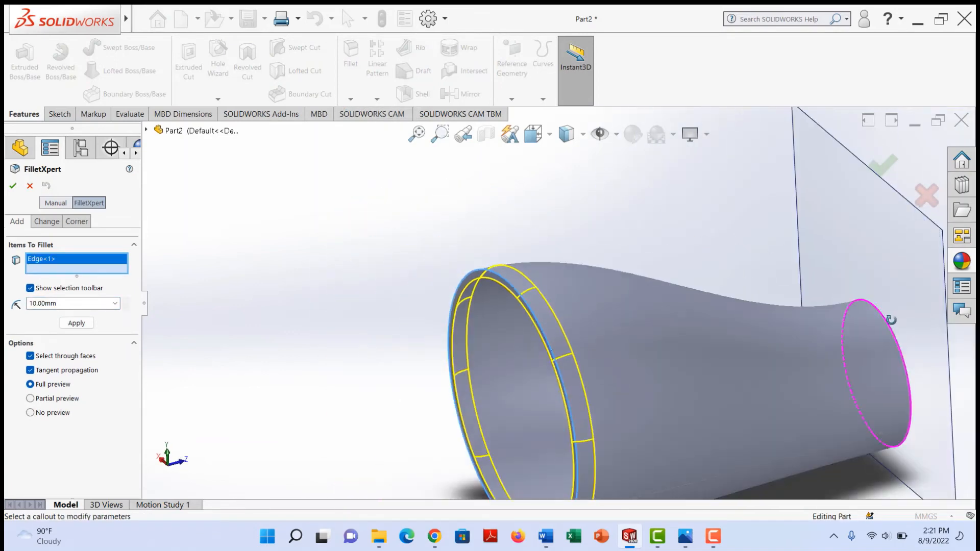
middle_click_drag(890, 319, 836, 341)
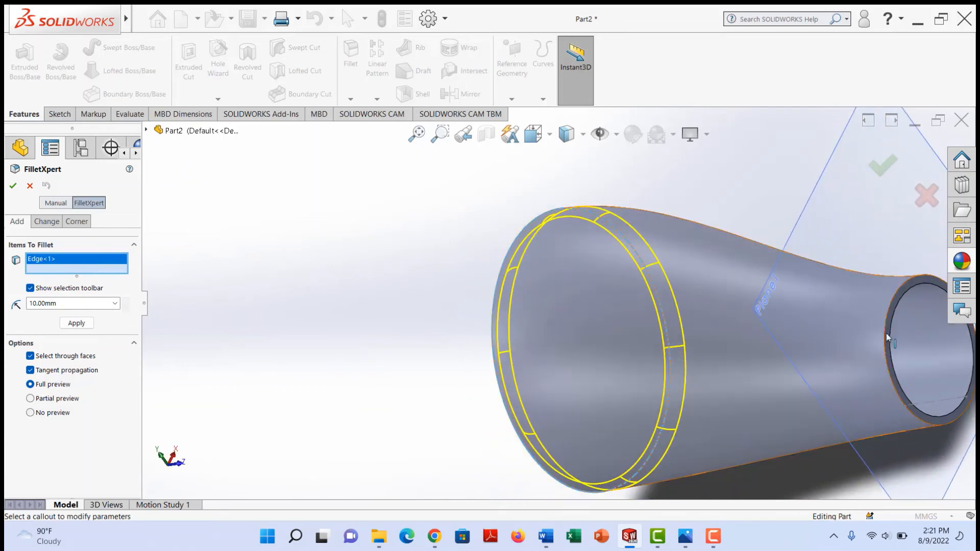
left_click(890, 308)
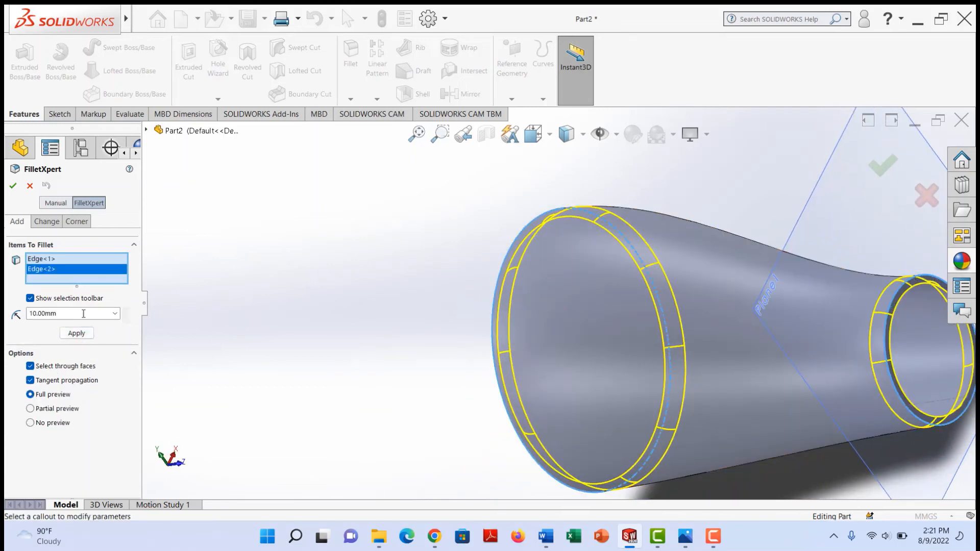
left_click(115, 313)
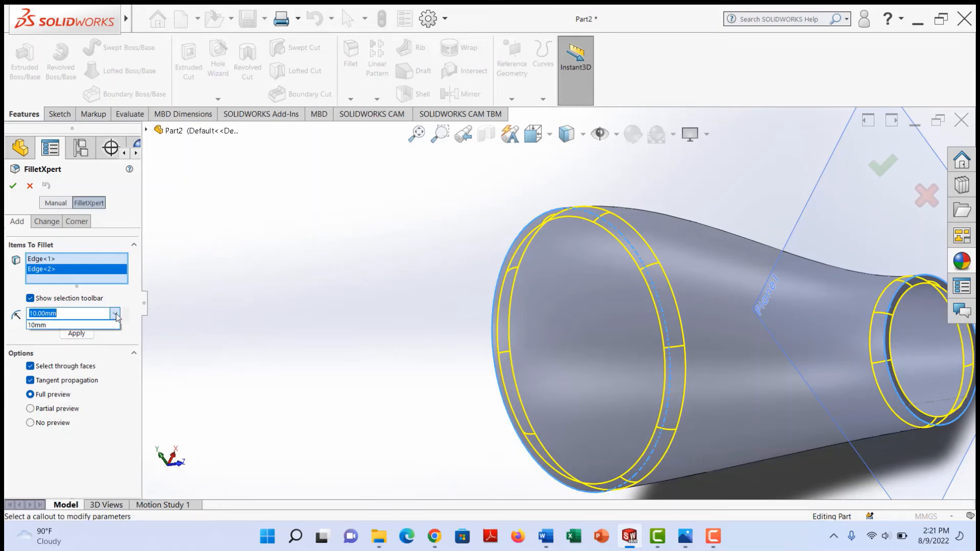
type(".0125")
key("Return")
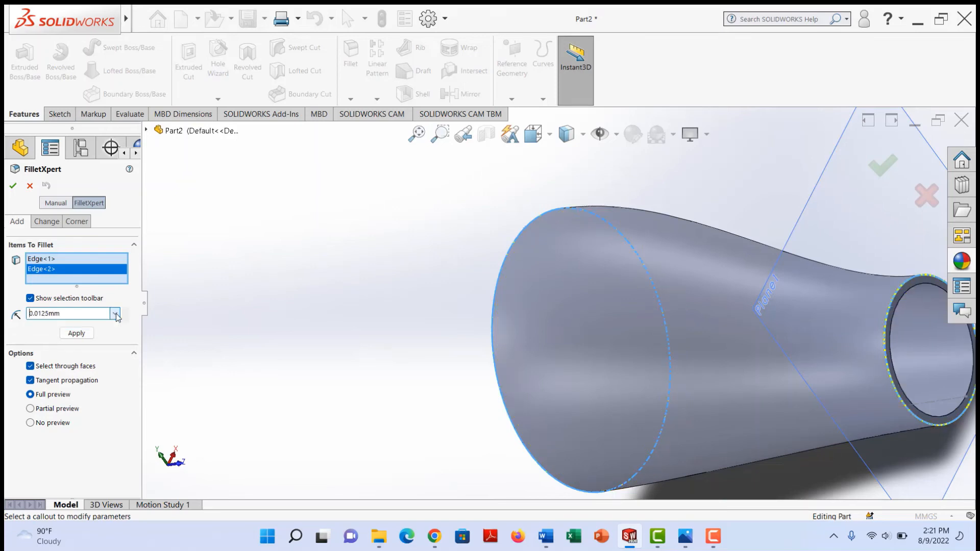
left_click(13, 186)
middle_click_drag(276, 273, 612, 230)
left_click(316, 20)
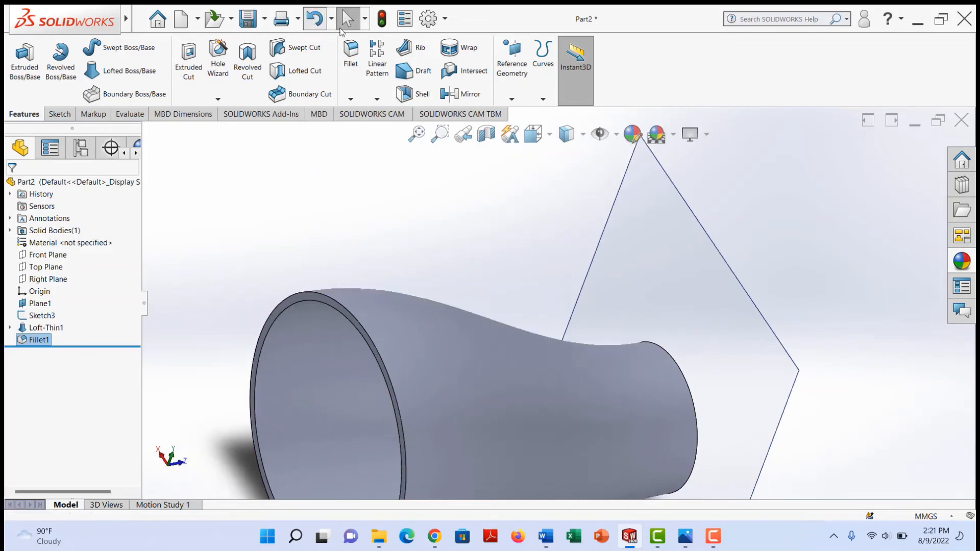
- Fillet the outer edges of the reducer's large and small ends with a 1 mm radius
left_click(351, 99)
left_click(364, 112)
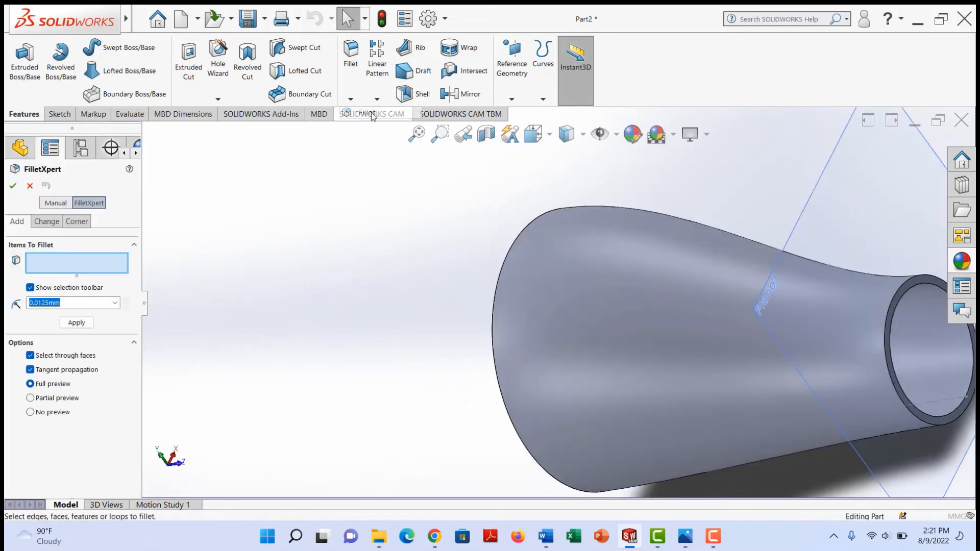
middle_click_drag(328, 214, 783, 272)
left_click(470, 213)
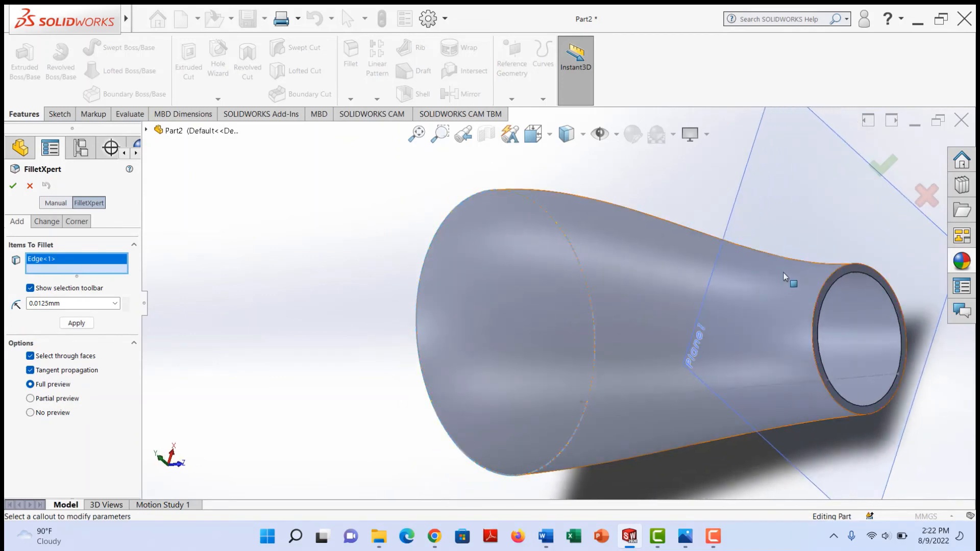
left_click(825, 273)
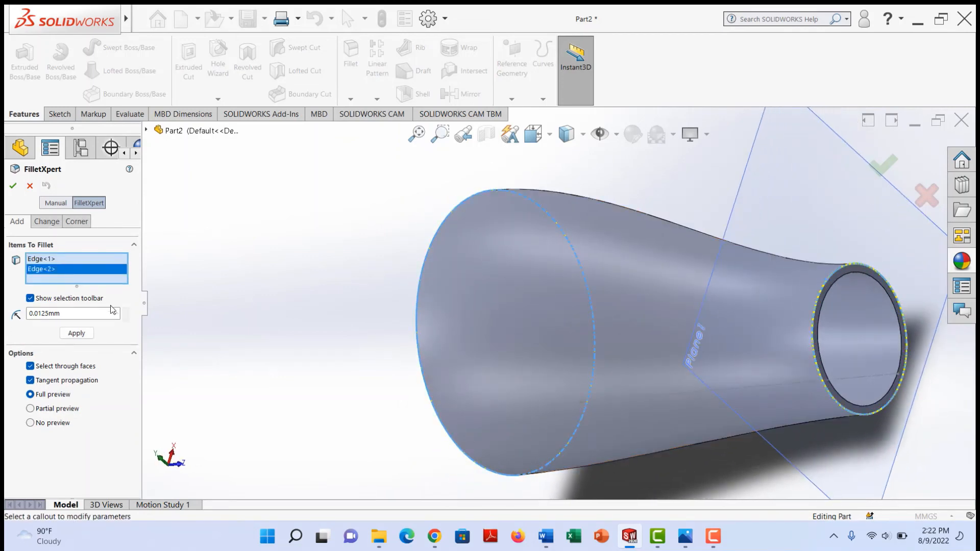
left_click(87, 315)
key("BackSpace")
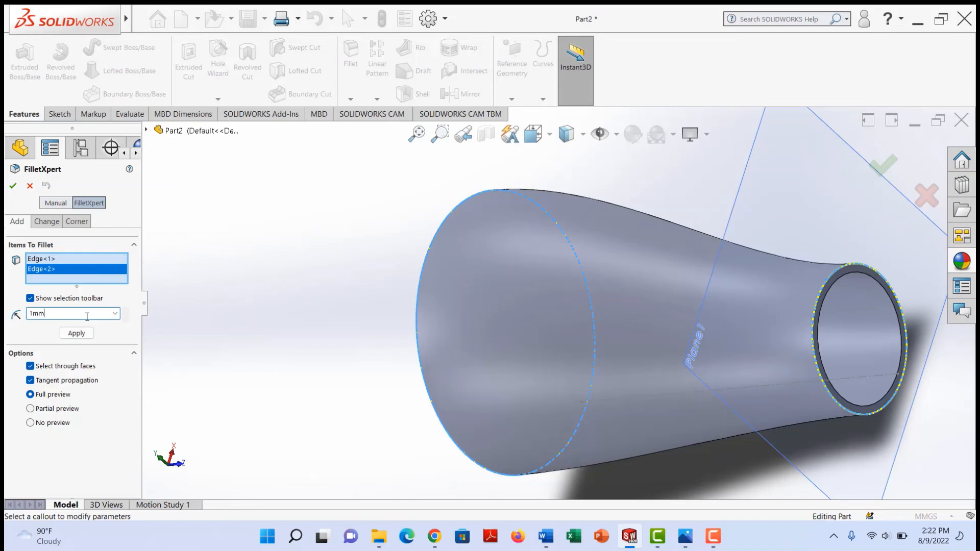
type("1mm")
key("Return")
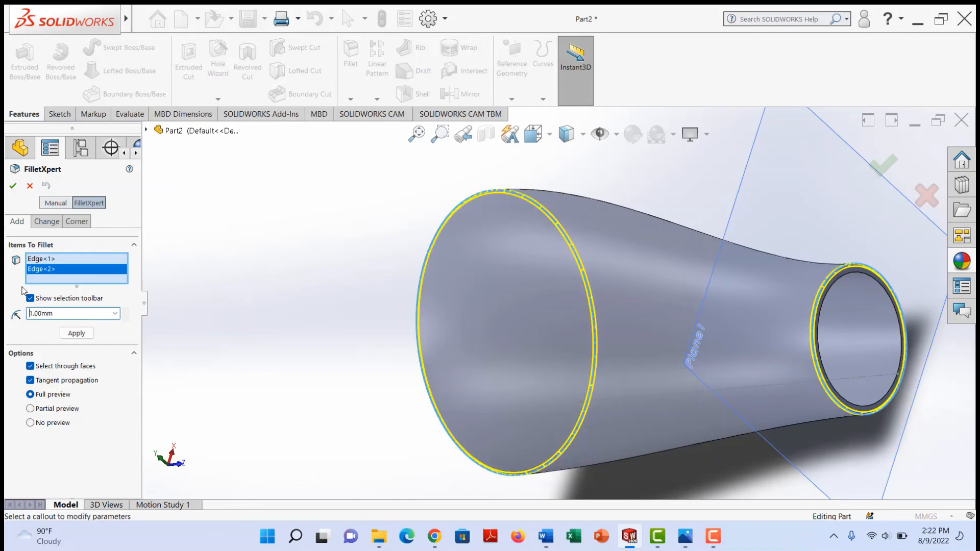
left_click(14, 186)
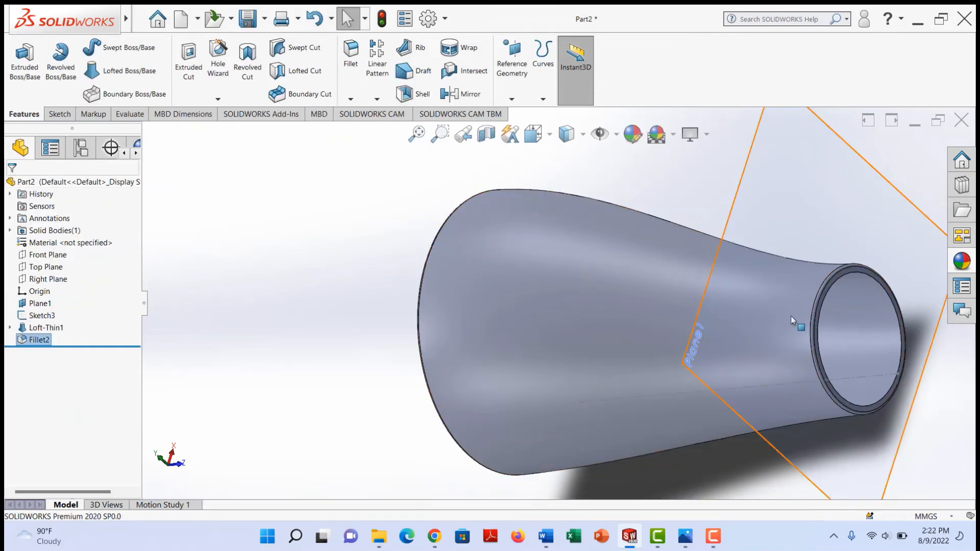
scroll(837, 339, "down", 6)
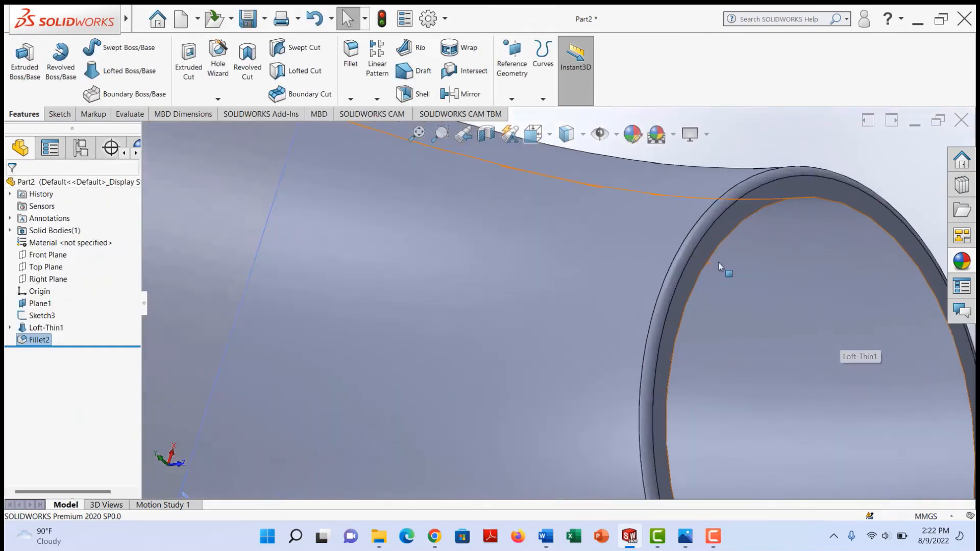
- Examine the filleted rims at the reducer's small and large ends and the overall shape from several angles
scroll(688, 282, "down", 3)
scroll(687, 282, "up", 6)
scroll(447, 258, "up", 4)
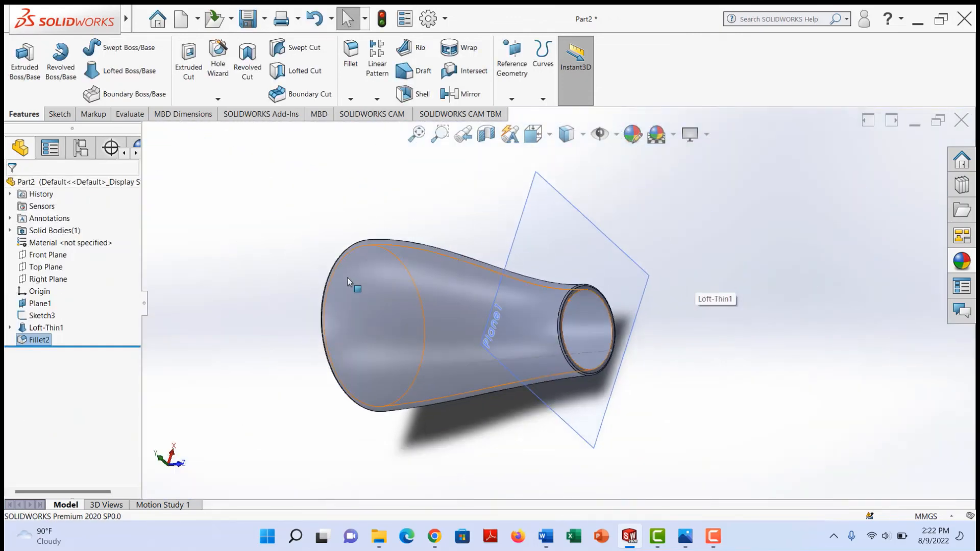
middle_click_drag(347, 278, 491, 324)
scroll(423, 224, "down", 5)
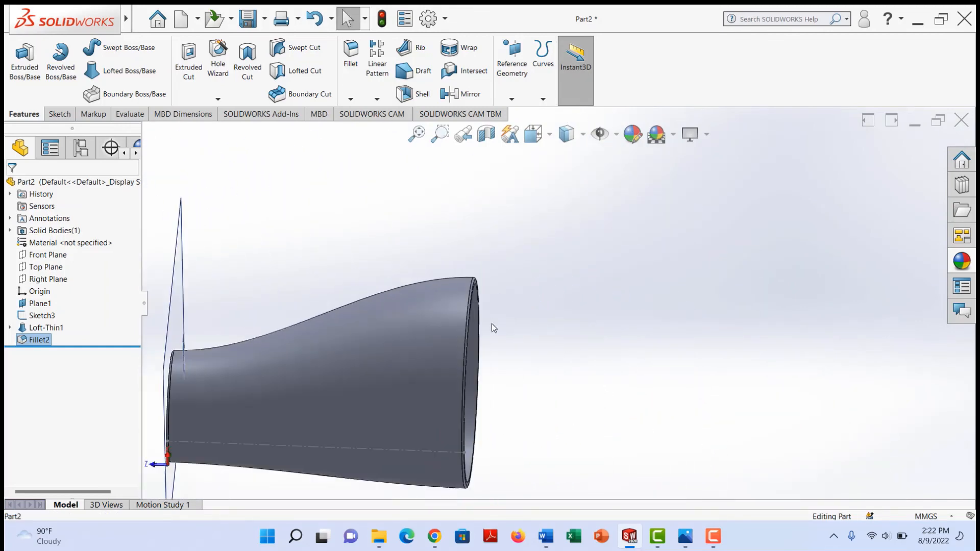
scroll(491, 324, "up", 4)
middle_click_drag(394, 335, 602, 186)
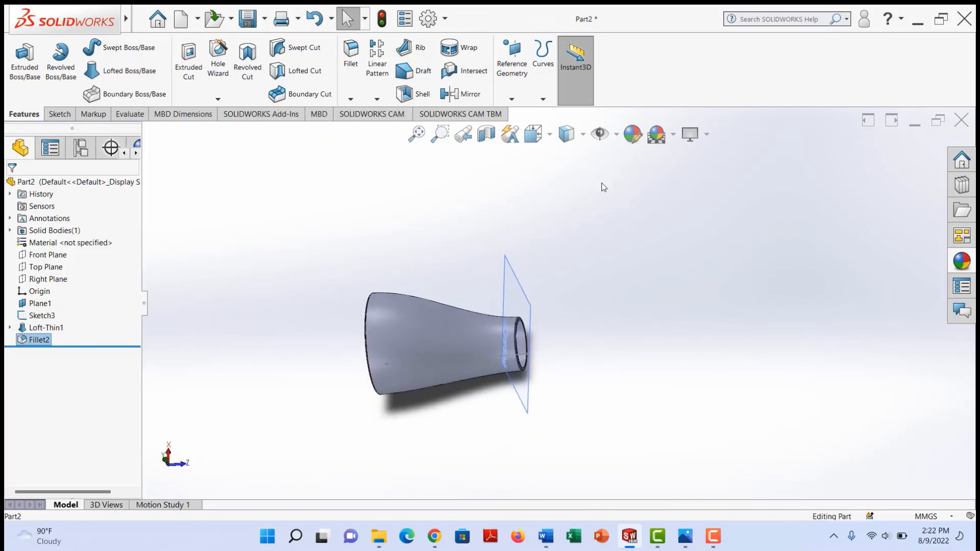
left_click(550, 135)
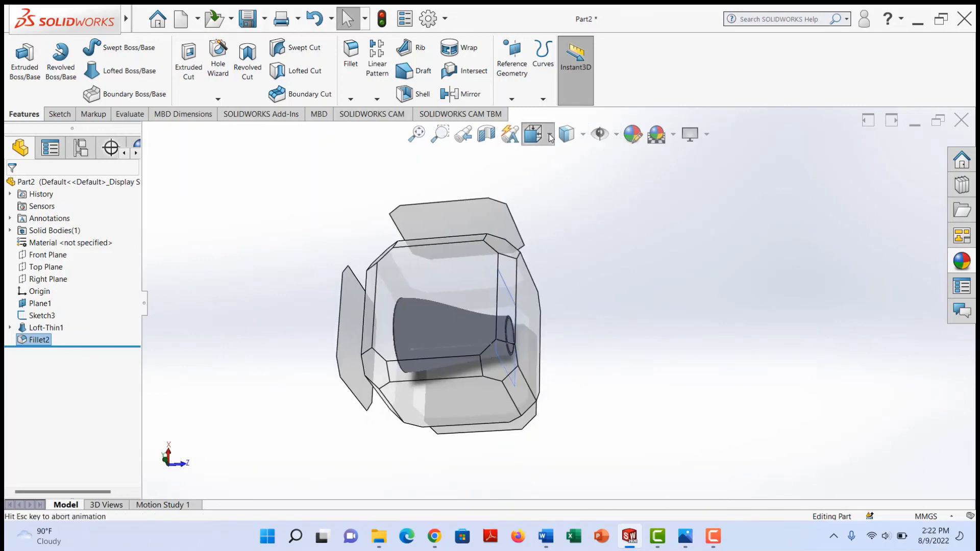
left_click(622, 179)
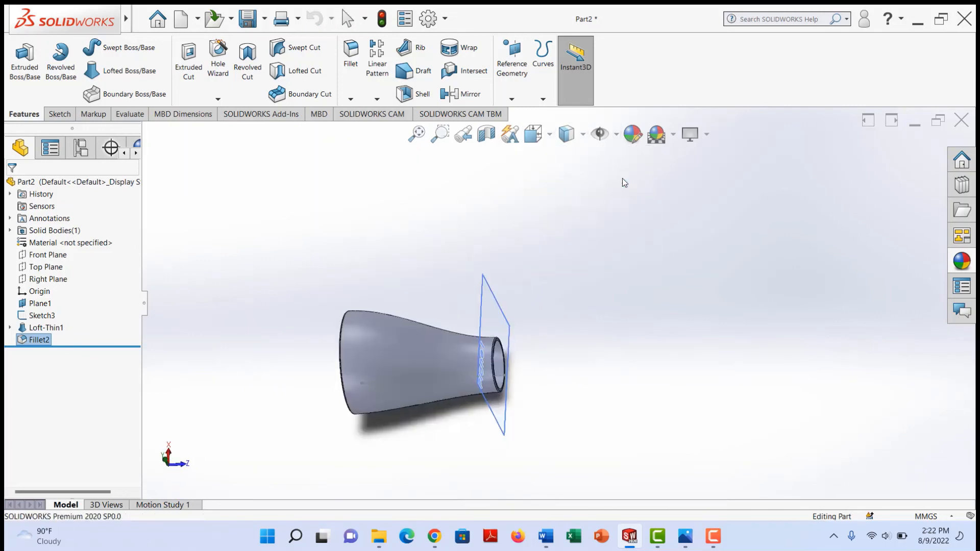
middle_click_drag(620, 427, 552, 252)
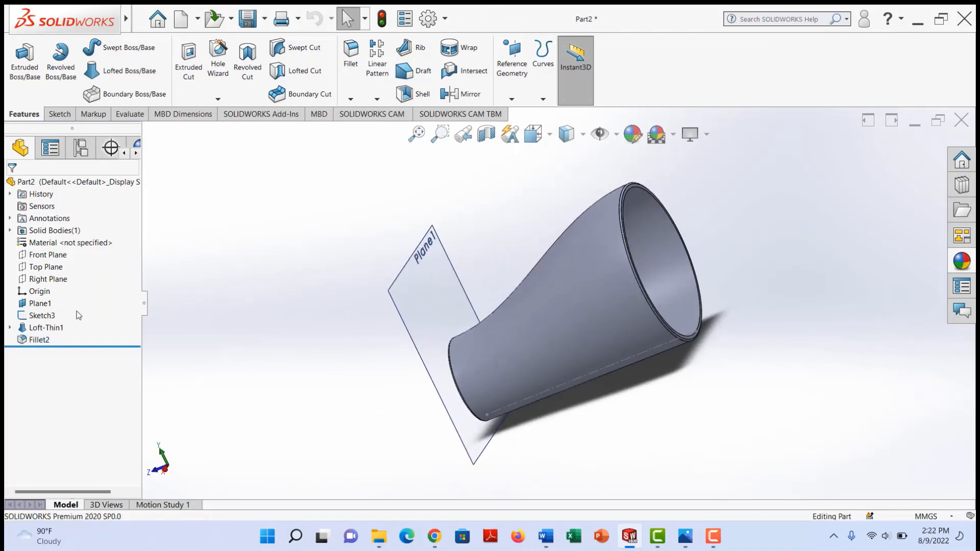
- Assign ASTM A36 Steel from the Steel category as the part's material
right_click(56, 243)
left_click(92, 251)
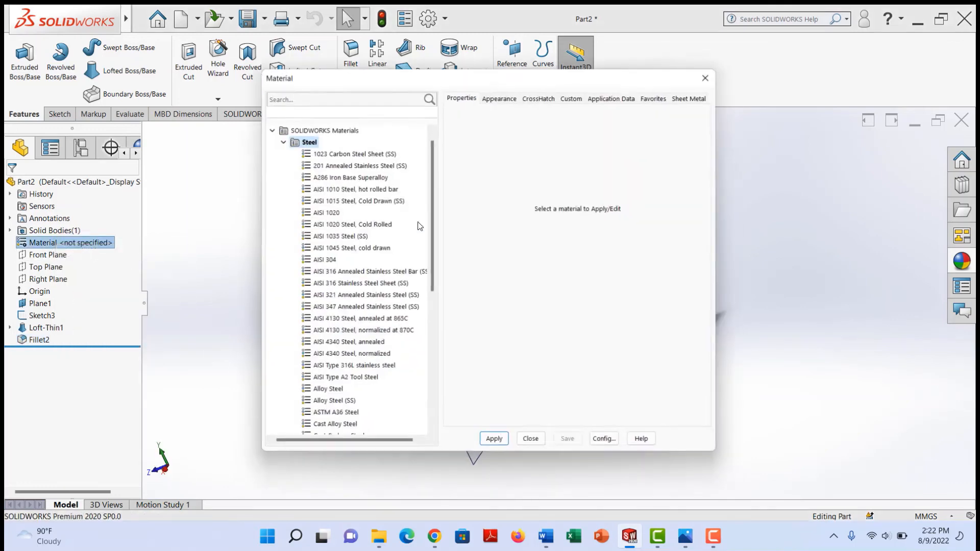
scroll(347, 325, "down", 4)
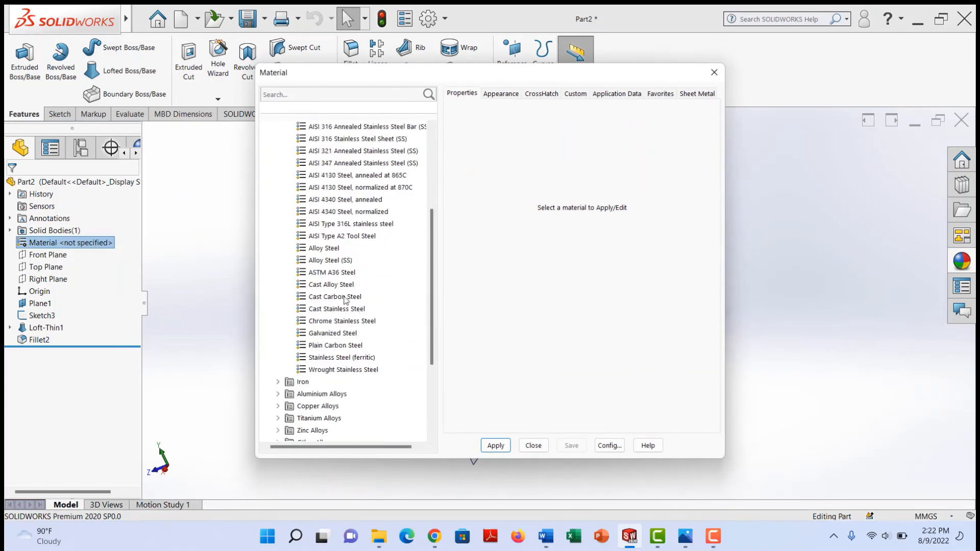
left_click(345, 273)
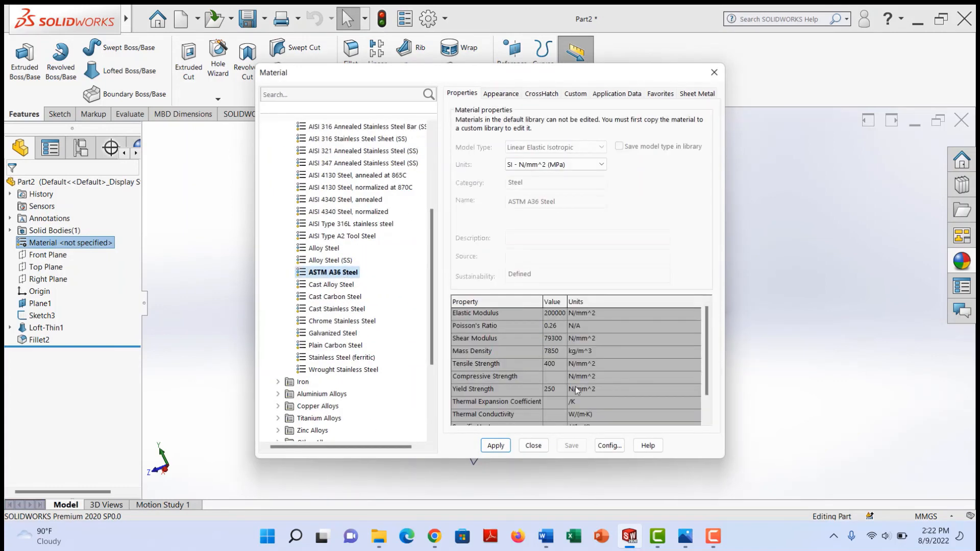
left_click(501, 448)
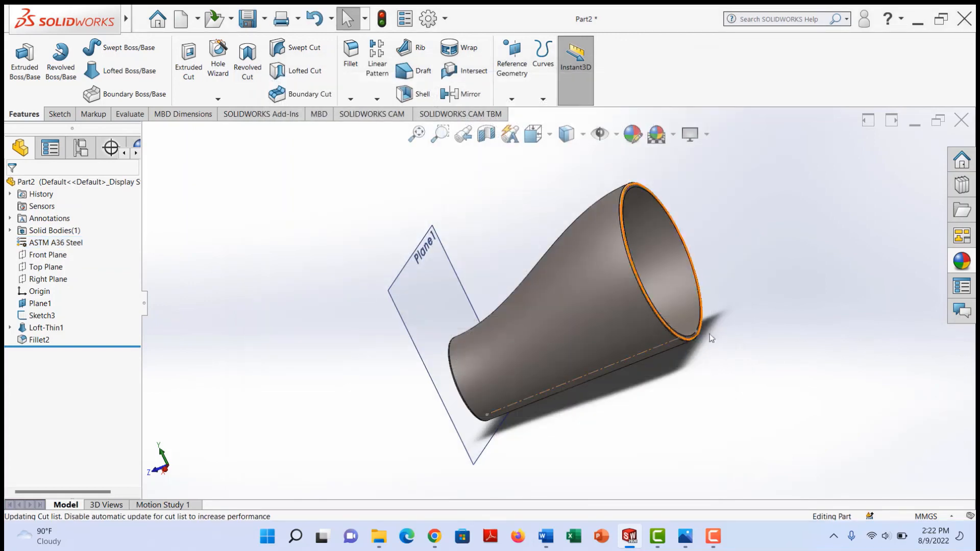
- Orient the reducer to the Left view to examine its eccentric side profile
middle_click_drag(708, 332, 714, 306)
left_click(554, 136)
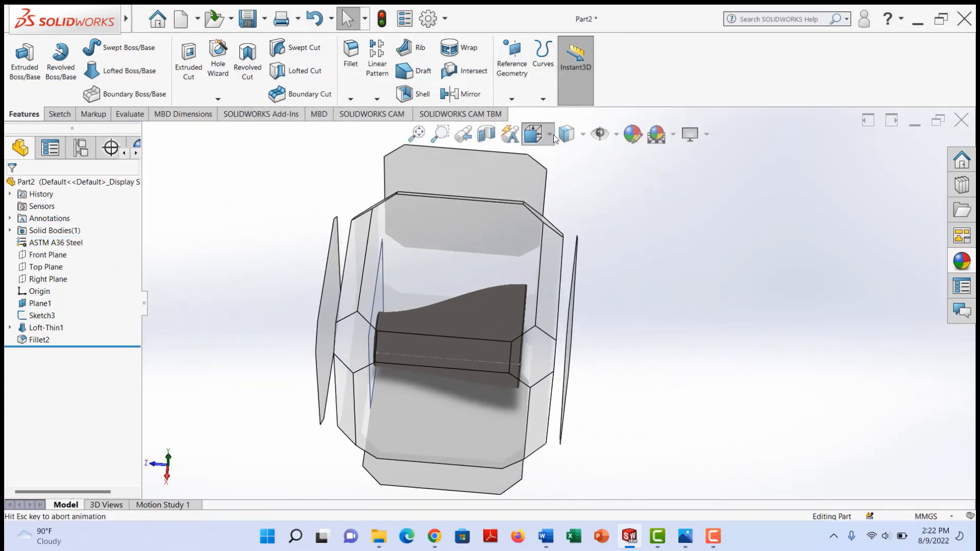
left_click(549, 205)
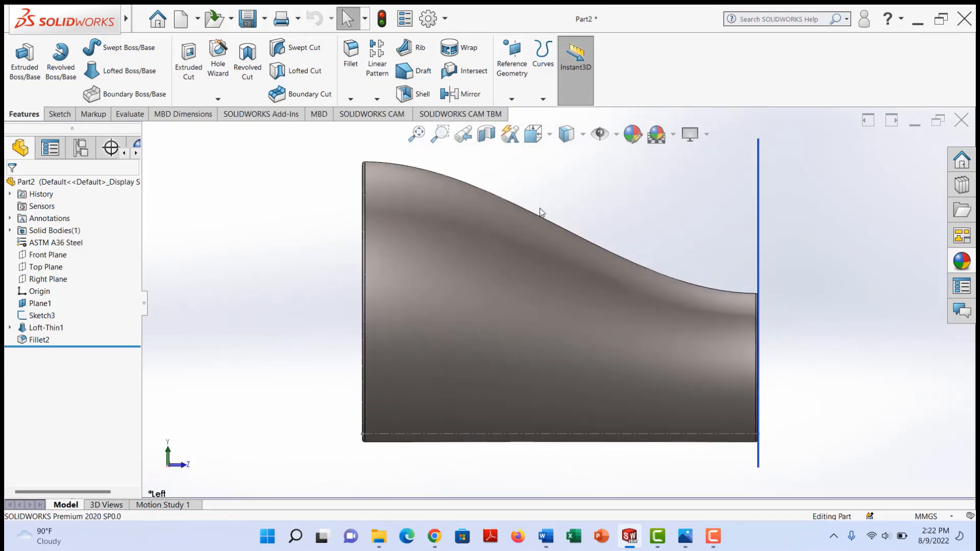